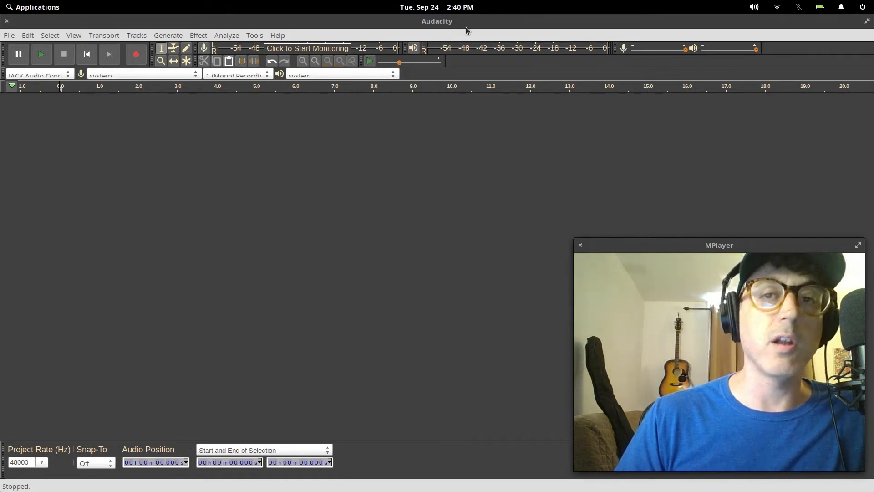
# View the Audacity version and credits information from Help, then dismiss it
pyautogui.click(278, 35)
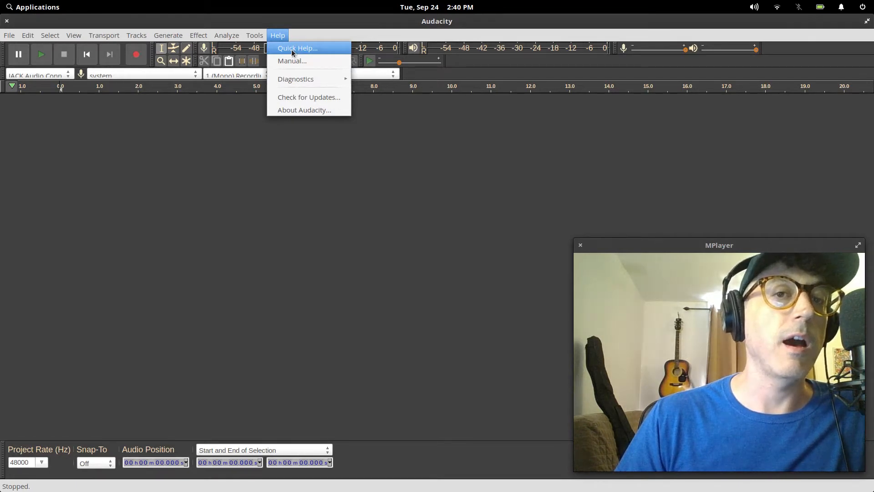
pyautogui.click(321, 112)
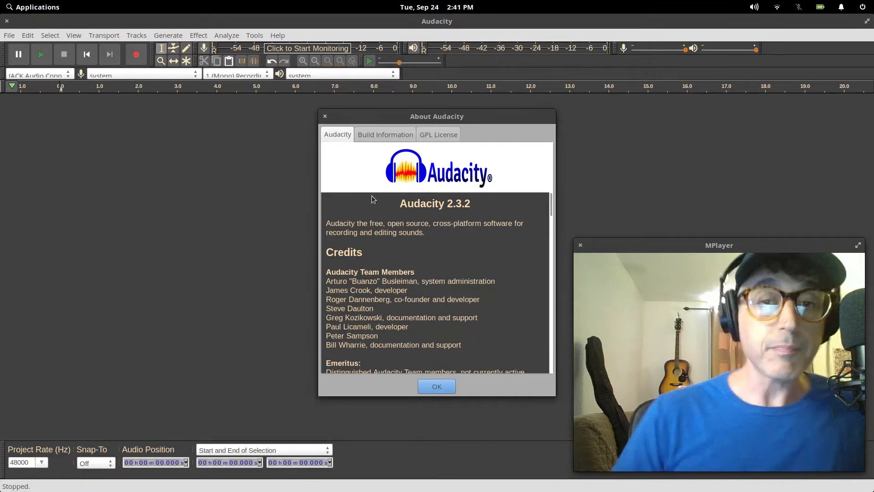
pyautogui.click(326, 118)
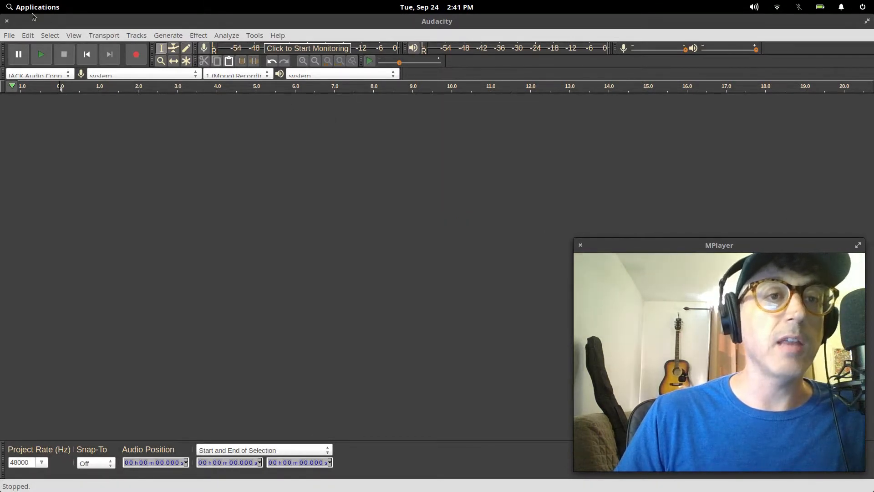
# Set the interface theme to Classic in Preferences and apply it
pyautogui.click(28, 35)
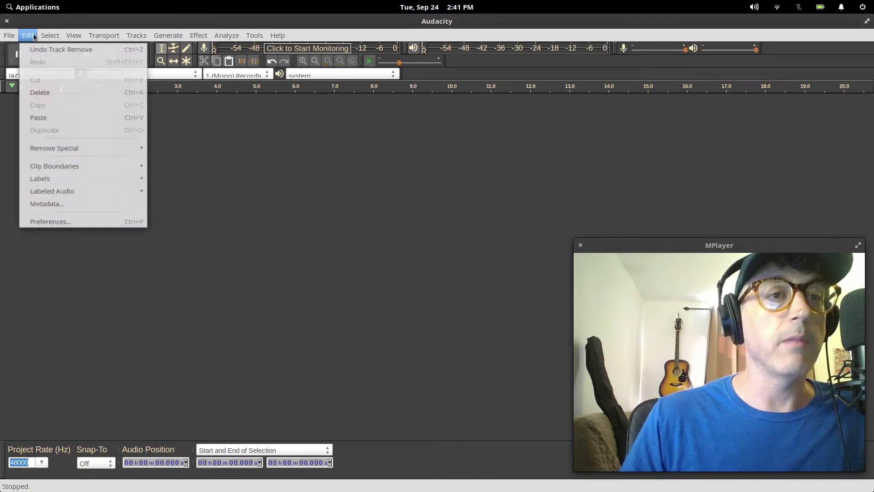
pyautogui.click(49, 223)
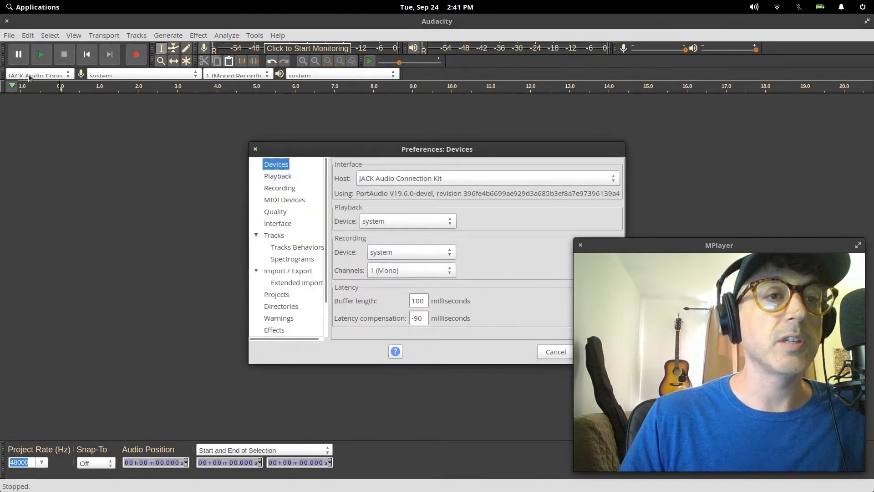
pyautogui.click(278, 223)
pyautogui.moveTo(428, 151); pyautogui.dragTo(311, 123)
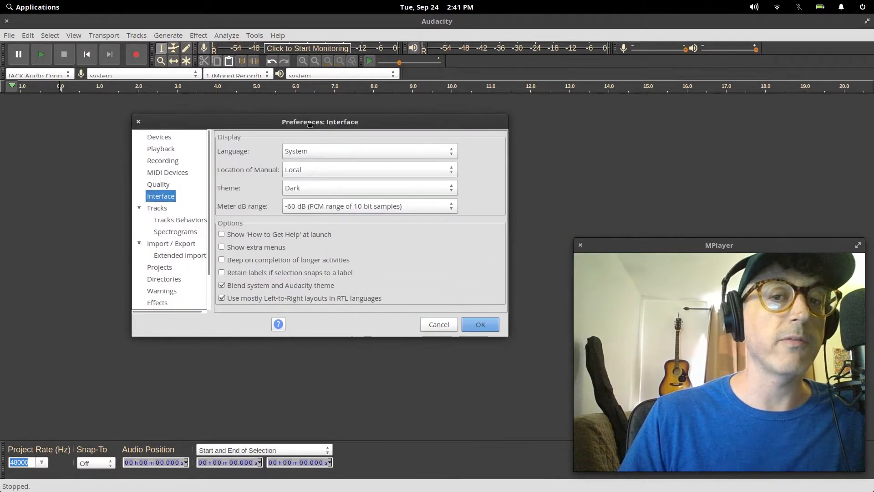
pyautogui.click(319, 189)
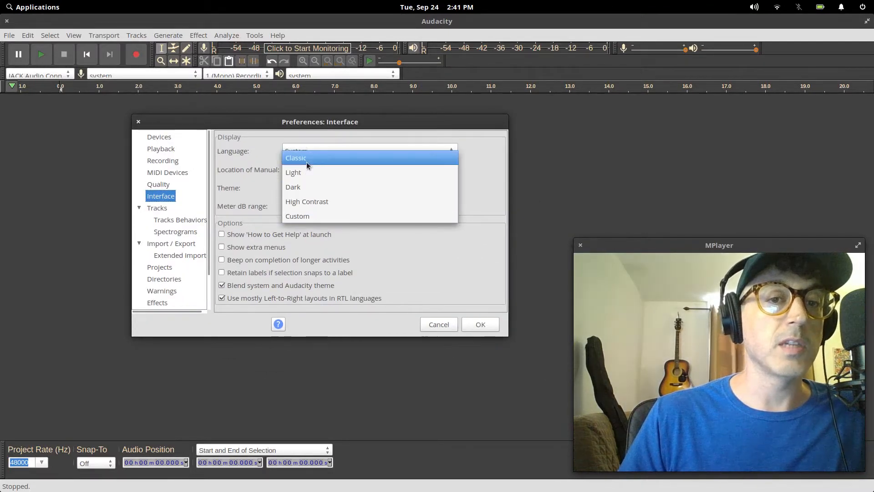
pyautogui.click(328, 161)
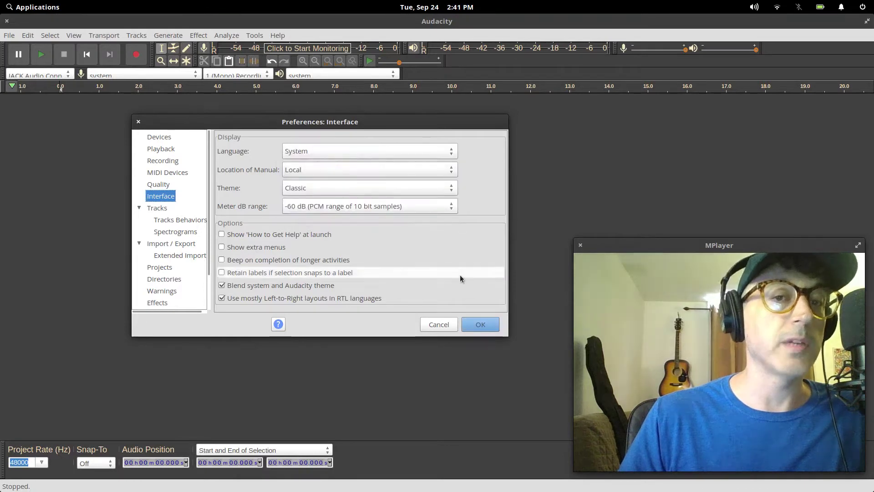
pyautogui.click(481, 324)
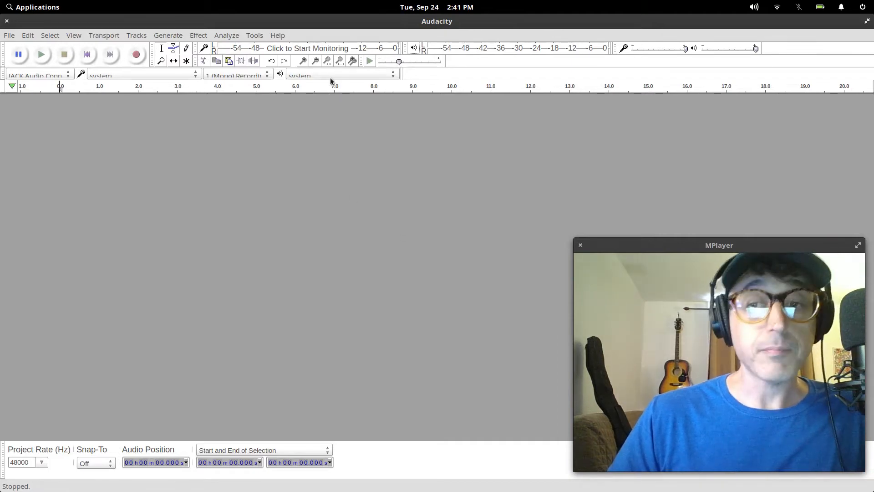
pyautogui.click(27, 35)
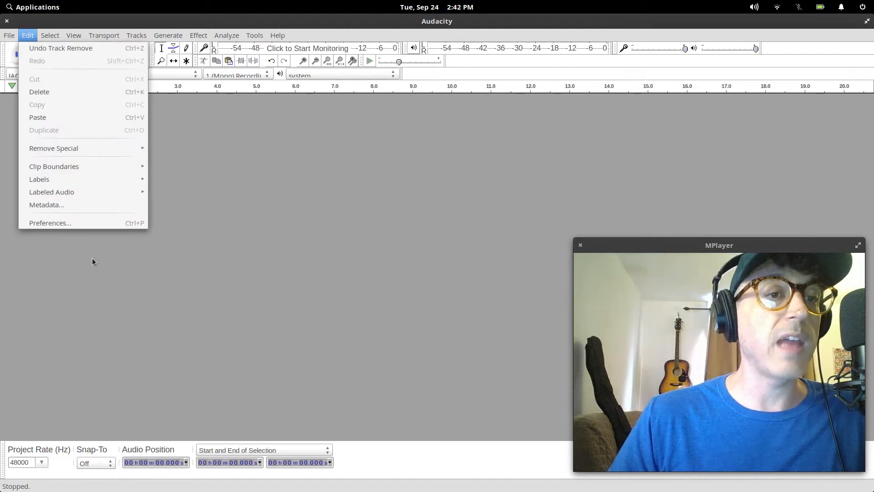
pyautogui.click(94, 224)
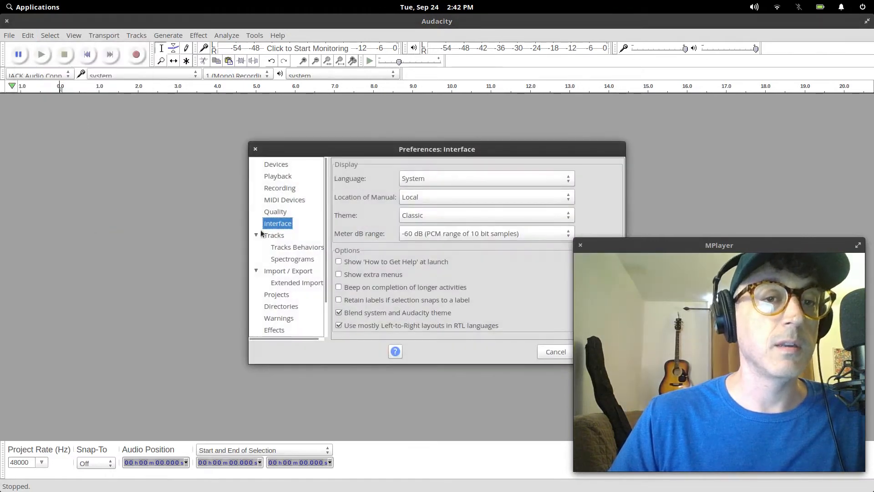
pyautogui.click(431, 215)
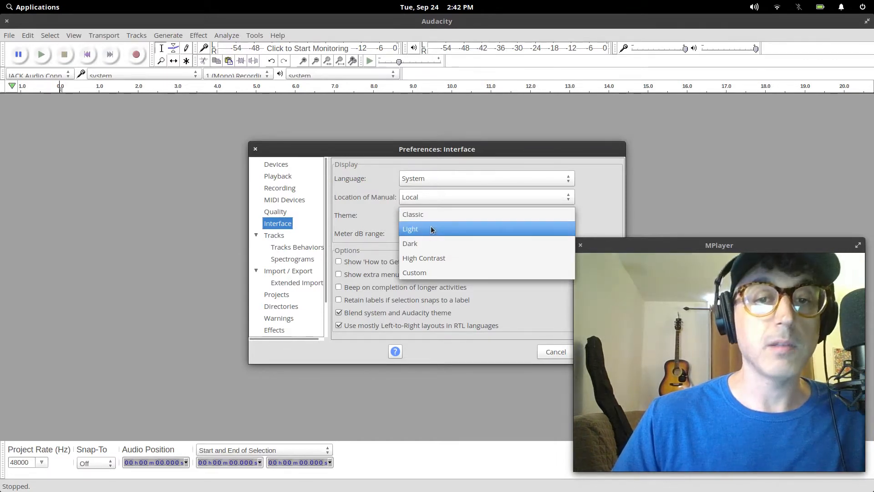
pyautogui.click(442, 214)
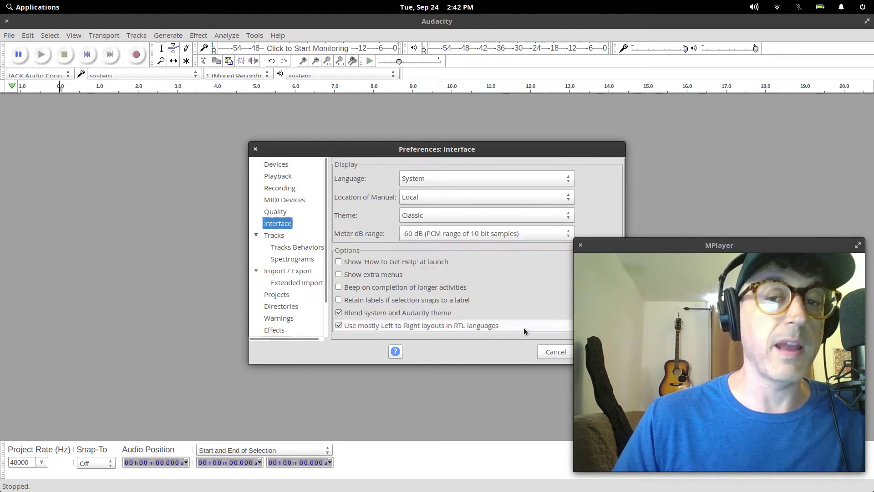
pyautogui.click(555, 352)
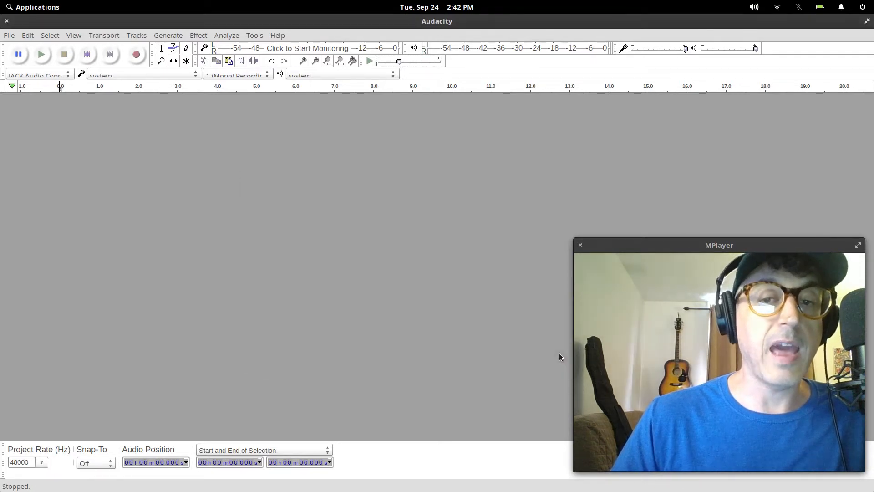
# Generate a Rhythm Track click track with the default settings
pyautogui.click(166, 37)
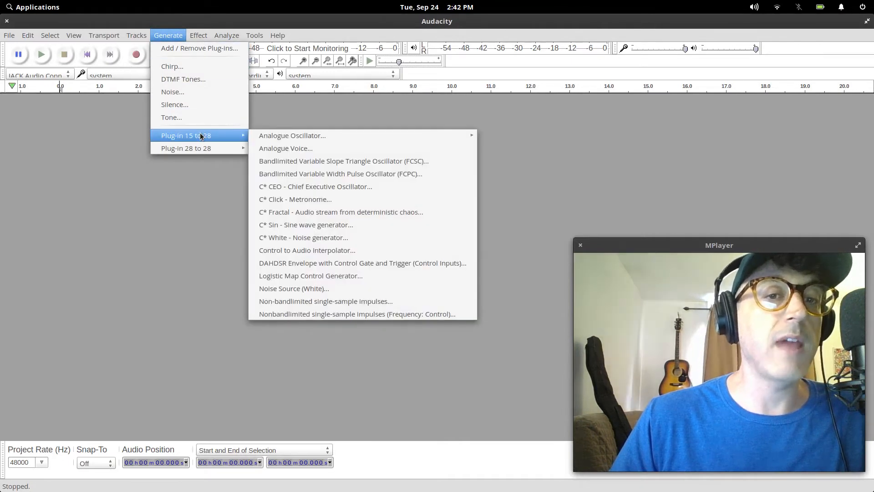
pyautogui.moveTo(186, 148)
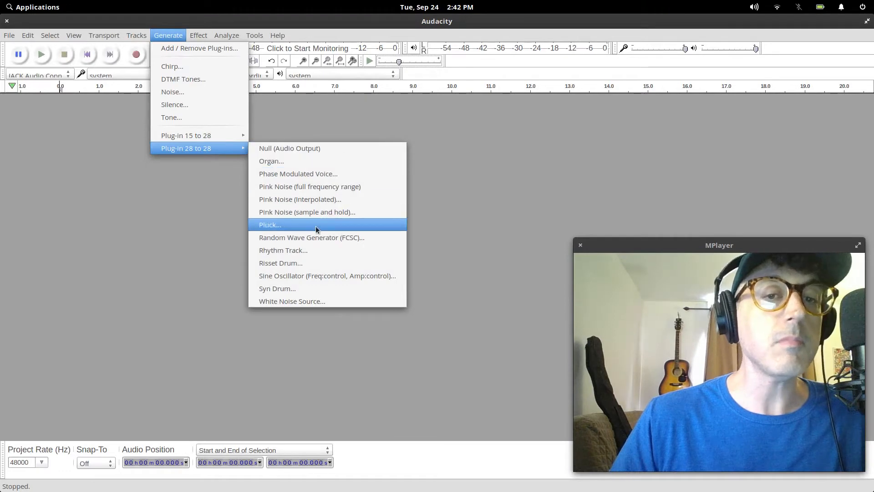
pyautogui.click(343, 251)
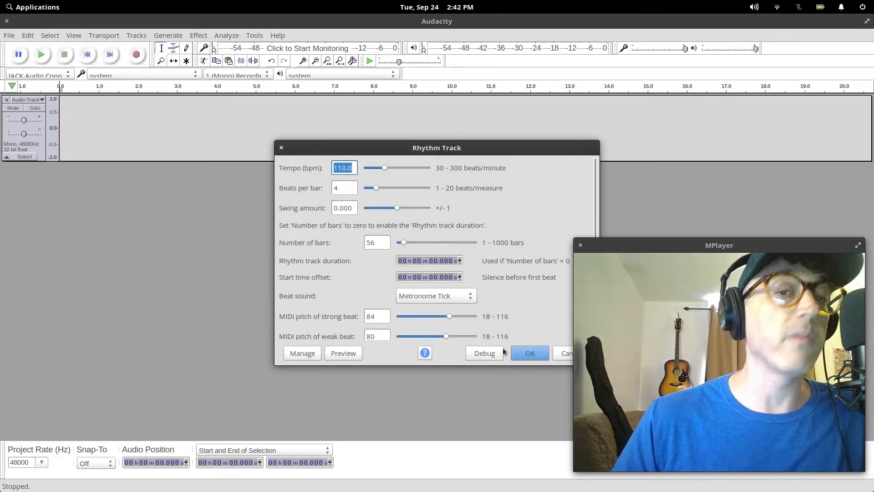
pyautogui.click(531, 353)
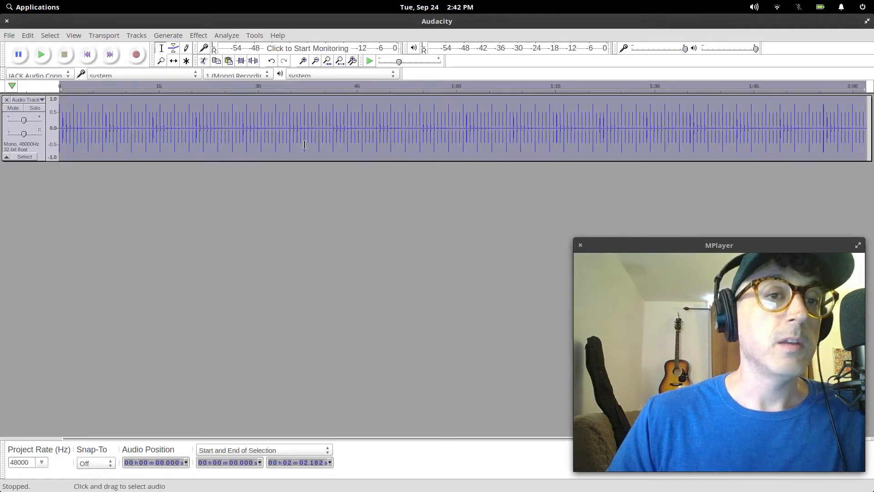
# Play back the click track, stop, and return to the project start
pyautogui.click(42, 55)
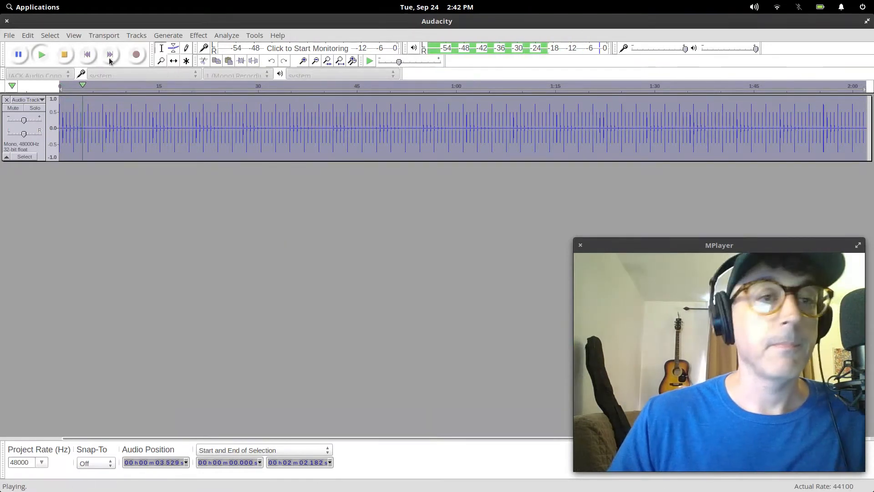
pyautogui.click(64, 55)
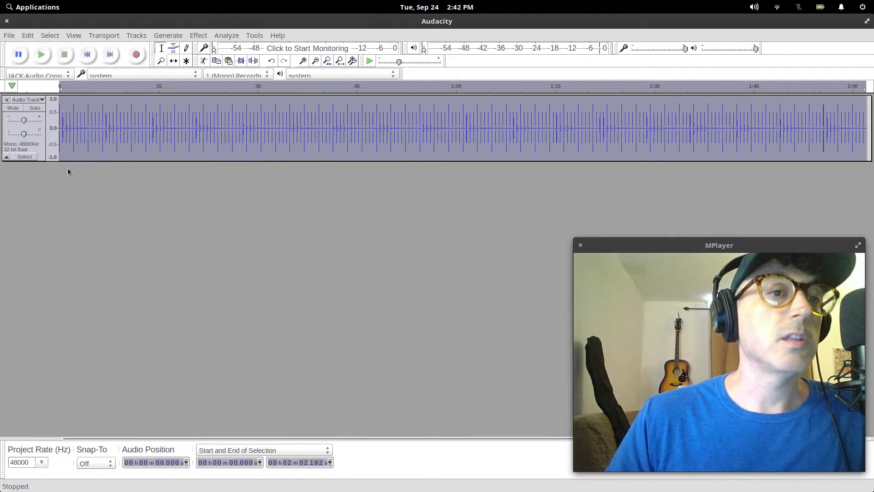
pyautogui.click(90, 54)
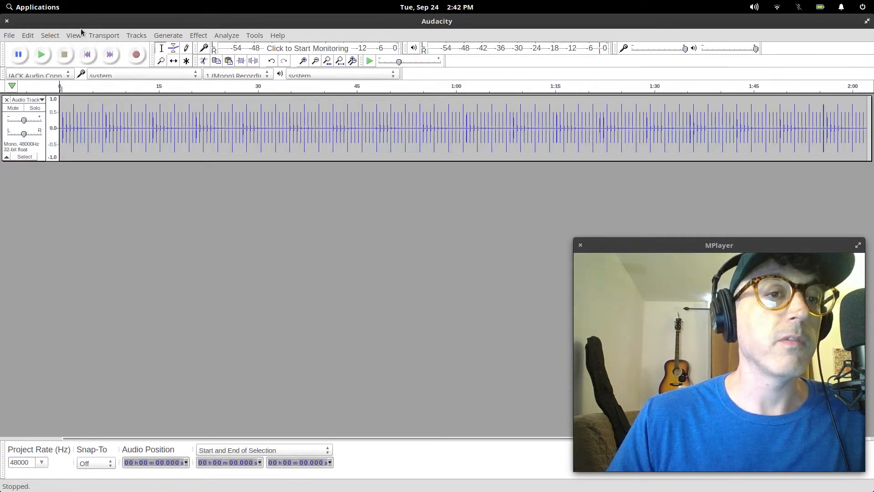
# Add an empty mono track and return the playhead to the project start
pyautogui.click(136, 36)
pyautogui.moveTo(148, 48)
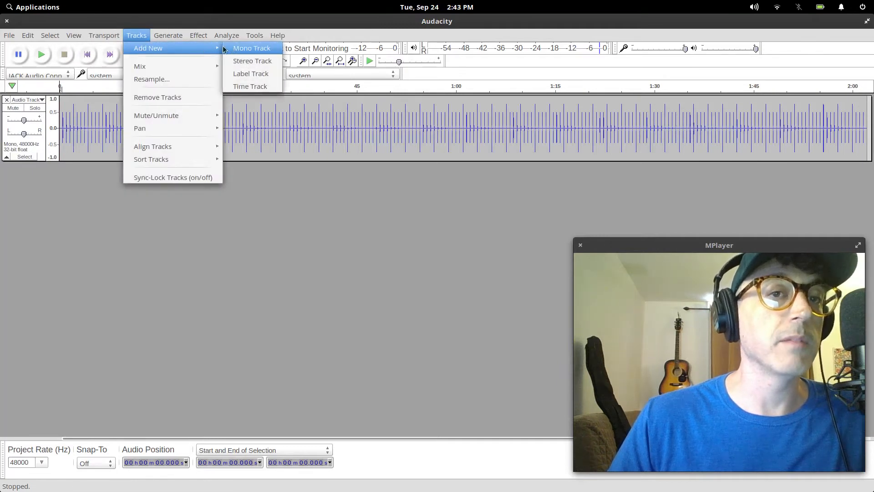
pyautogui.click(251, 48)
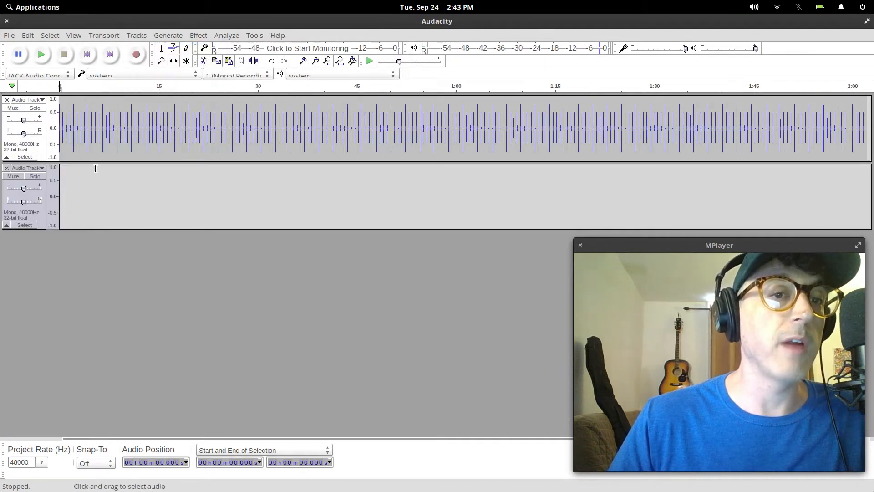
pyautogui.click(89, 198)
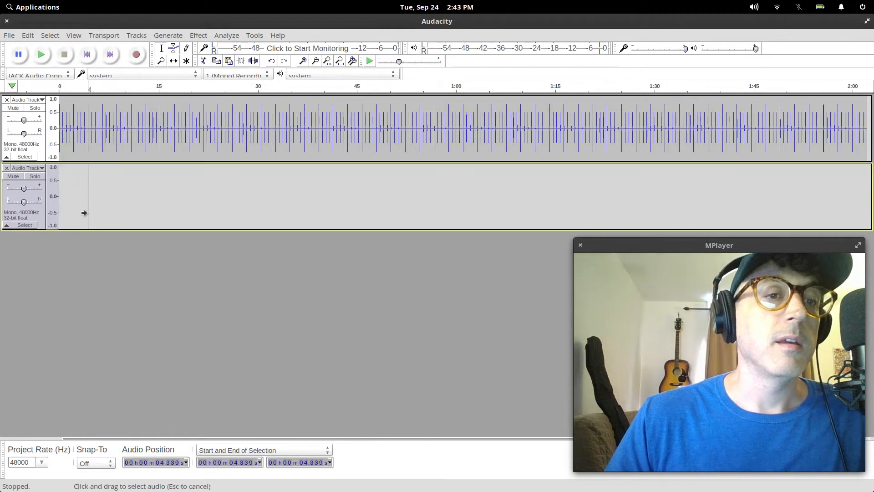
pyautogui.click(88, 55)
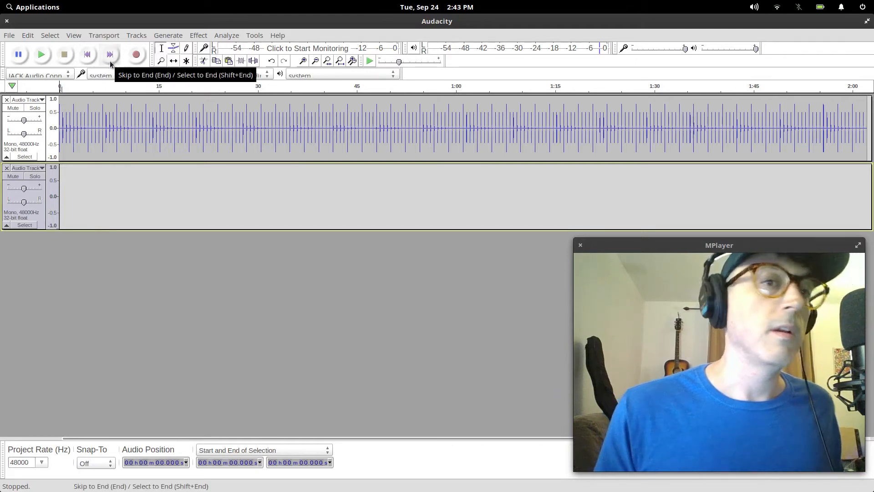
# Record a roughly 20-second take onto the new track and stop
pyautogui.click(138, 55)
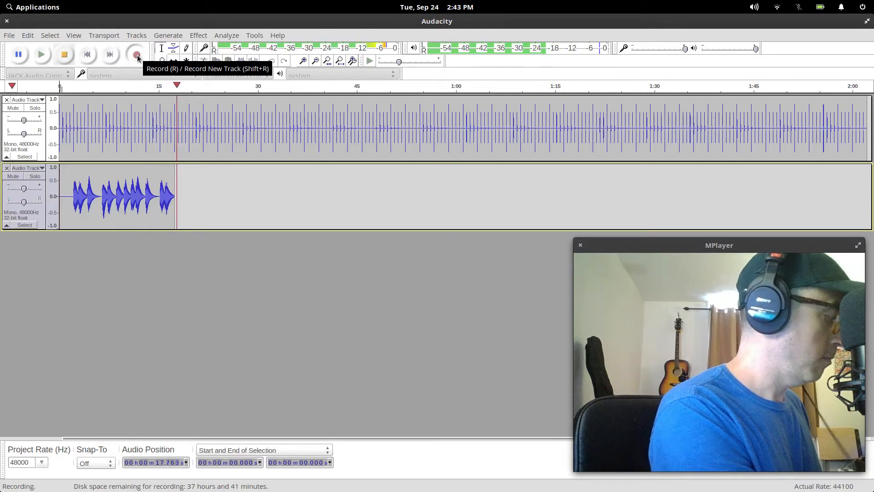
pyautogui.press('space')
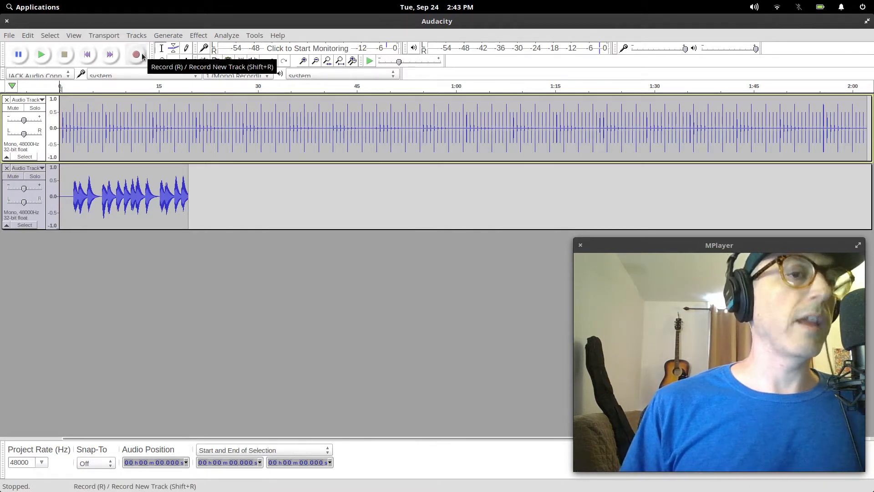
# Record a short extra take of about 4.5 seconds after the synth part
pyautogui.click(137, 56)
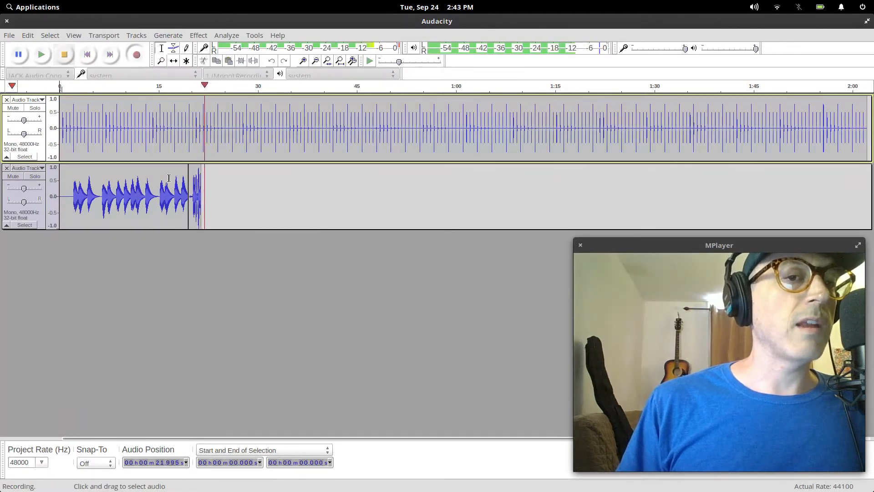
pyautogui.click(63, 55)
# Play back the new take from about 0:15 and stop
pyautogui.click(156, 87)
pyautogui.press('space')
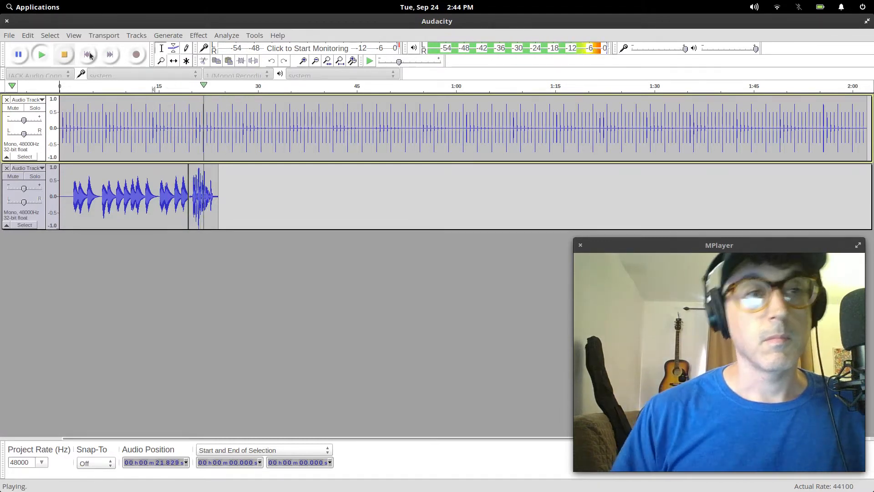
pyautogui.click(64, 54)
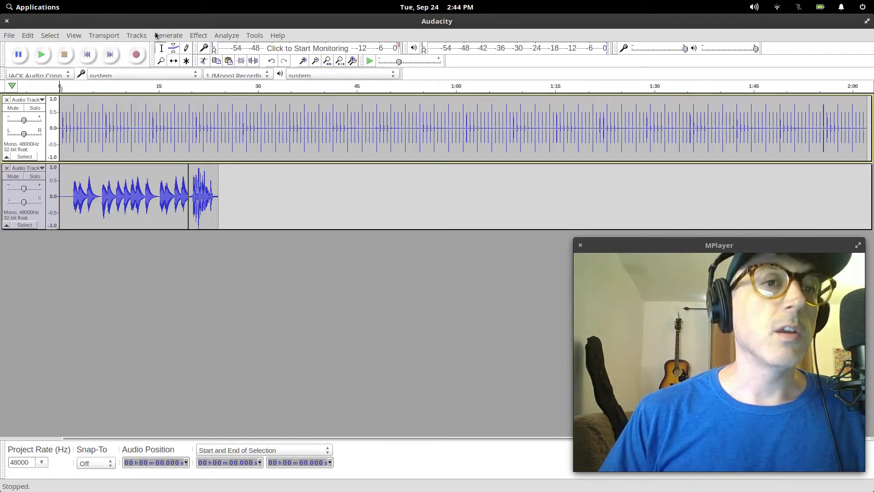
pyautogui.click(136, 36)
pyautogui.click(144, 40)
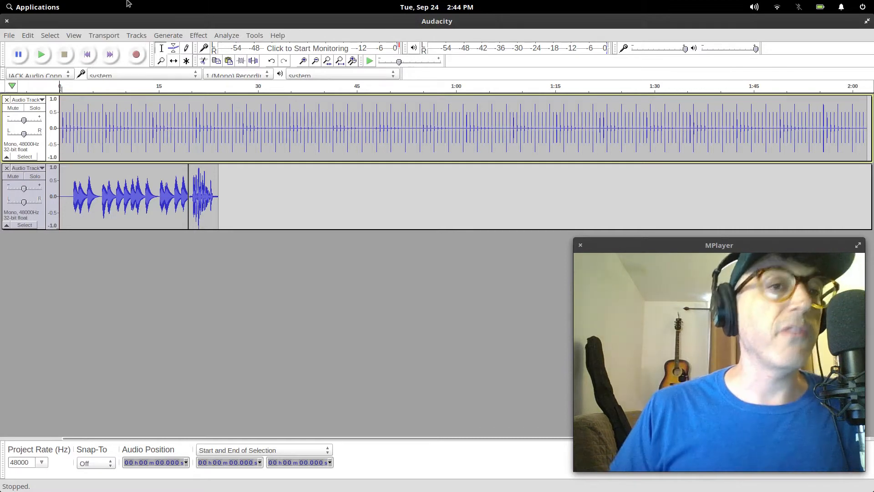
# Delete the short appended clip and add an empty third mono track
pyautogui.doubleClick(194, 191)
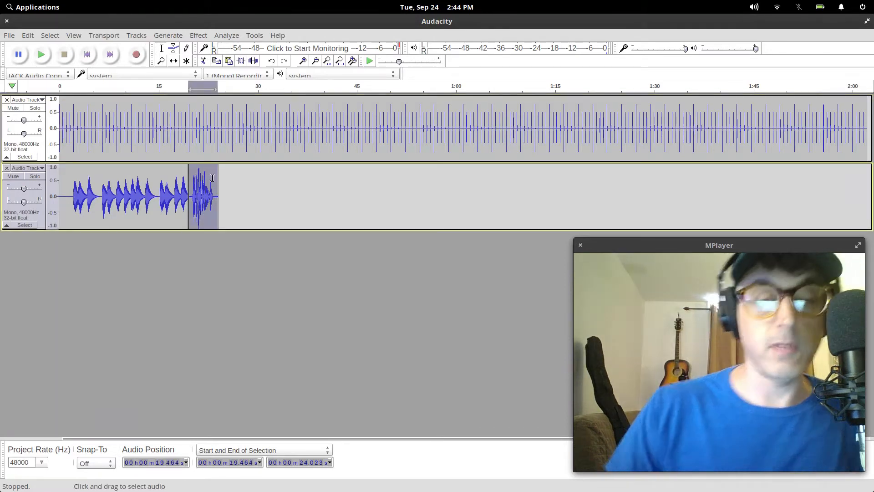
pyautogui.press('Delete')
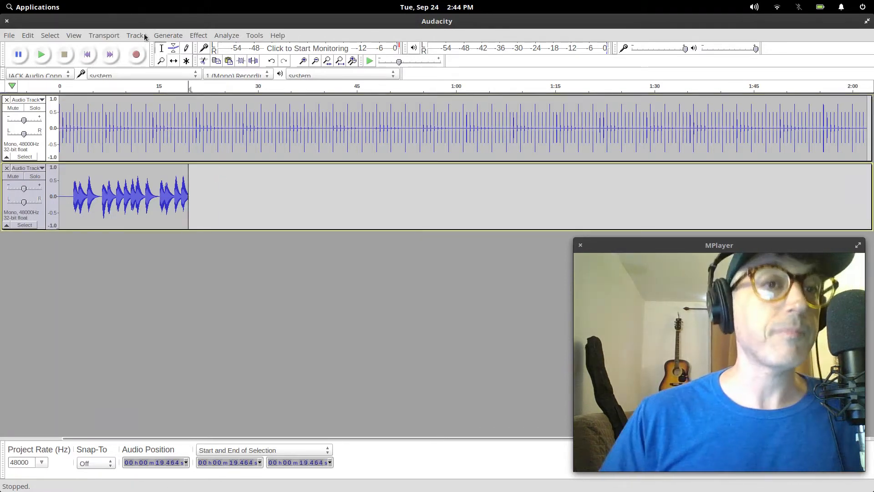
pyautogui.click(137, 35)
pyautogui.moveTo(148, 47)
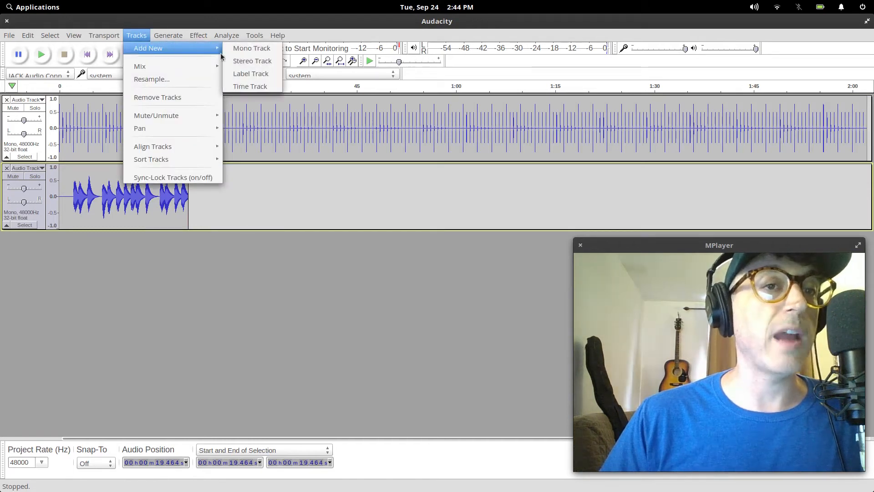
pyautogui.click(235, 56)
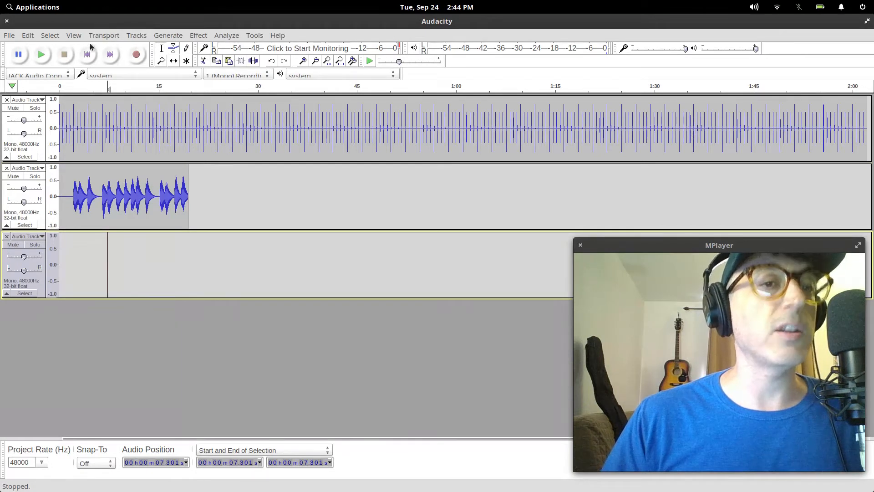
pyautogui.click(87, 54)
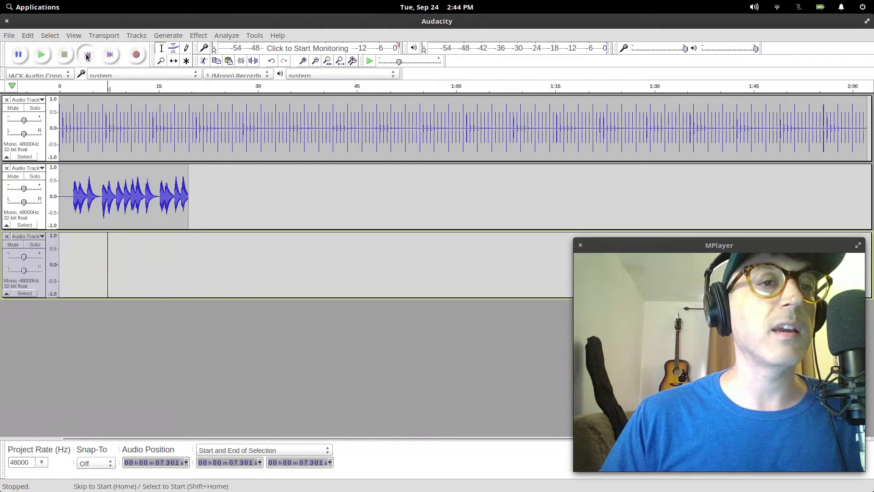
# Test-record a short clip on the third track, stop, then remove that track
pyautogui.click(137, 54)
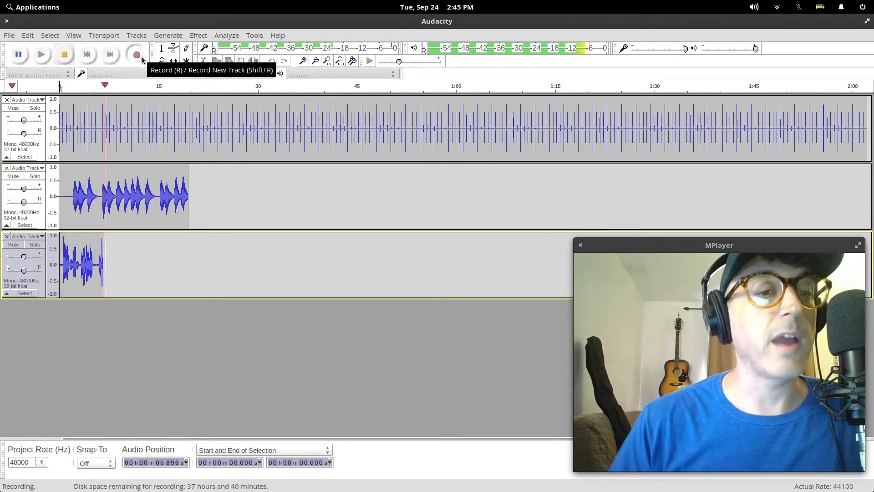
pyautogui.press('space')
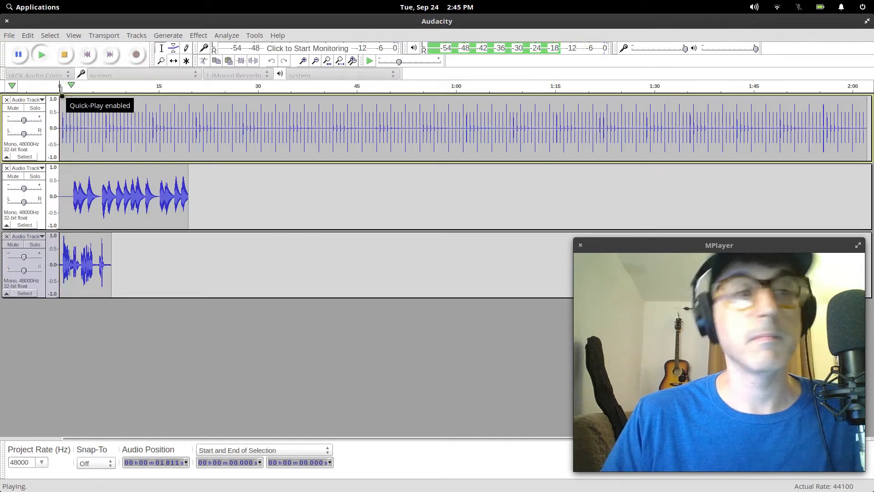
pyautogui.click(65, 55)
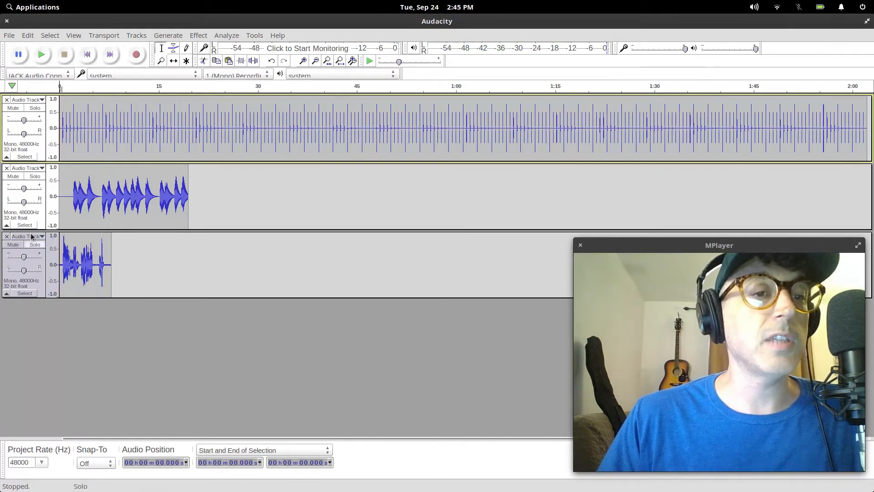
pyautogui.click(7, 237)
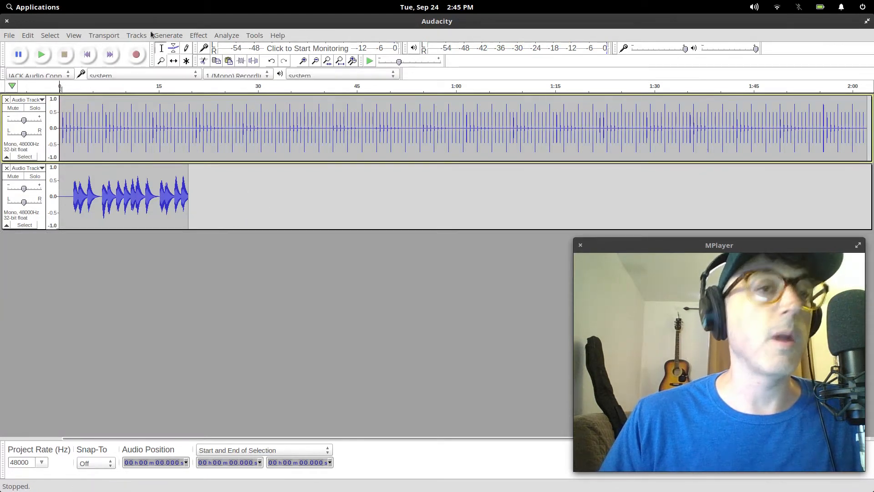
# Turn on 'Record on a new track' in the Recording preferences and confirm
pyautogui.click(26, 36)
pyautogui.click(50, 223)
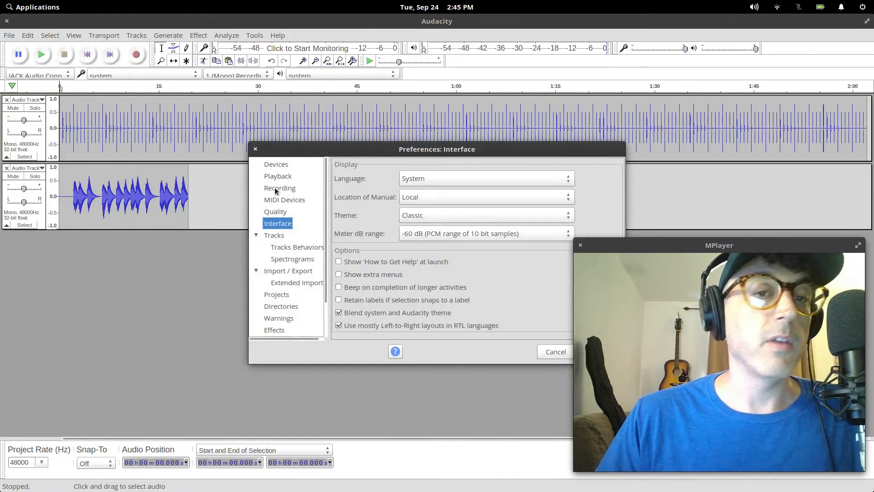
pyautogui.click(279, 188)
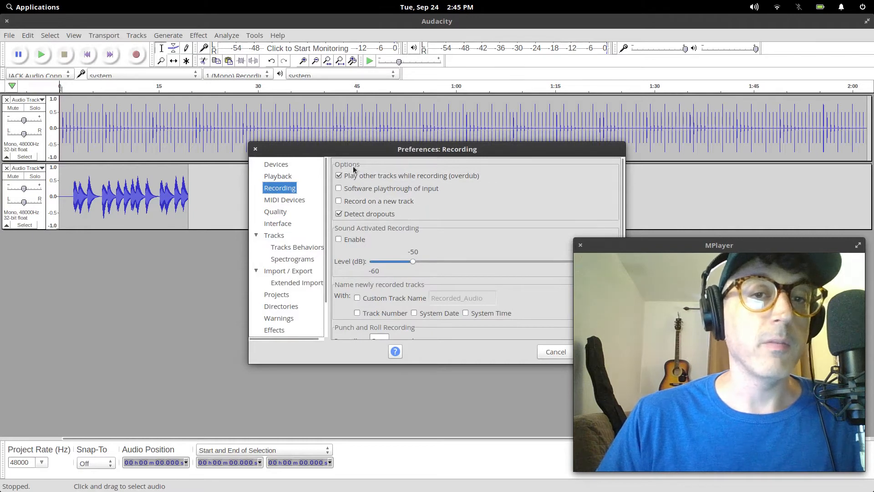
pyautogui.click(338, 201)
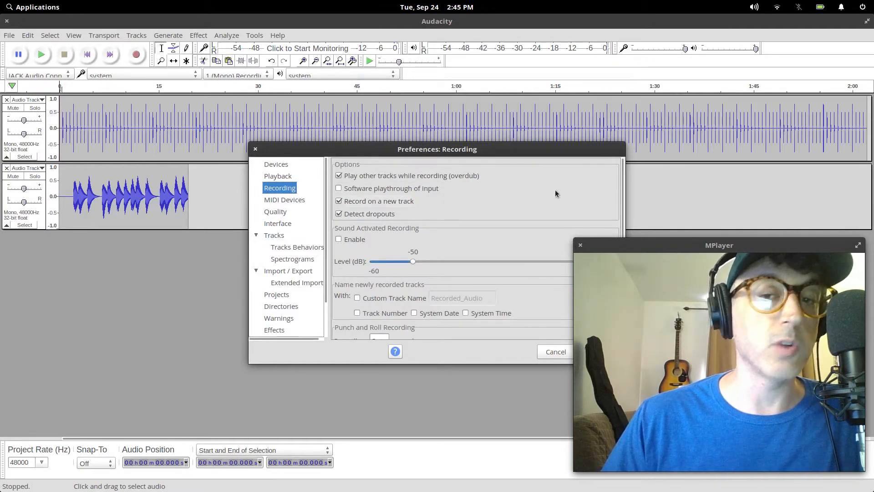
pyautogui.moveTo(555, 156); pyautogui.dragTo(452, 171)
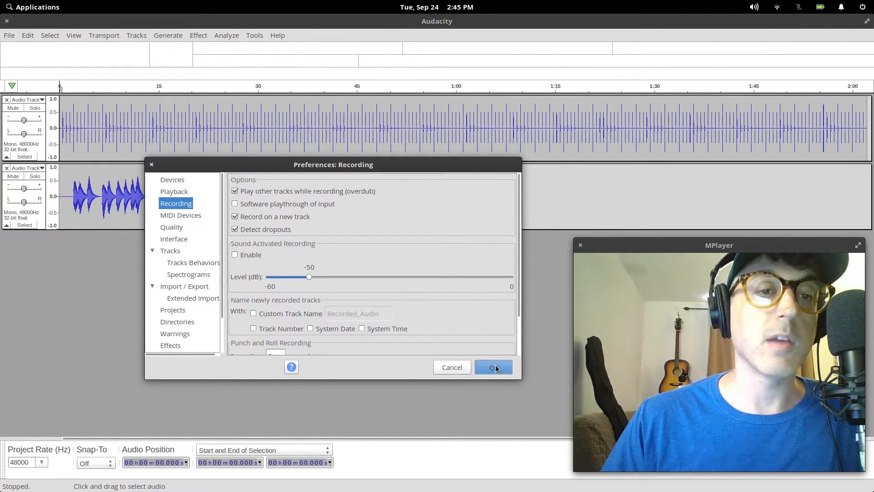
pyautogui.click(495, 367)
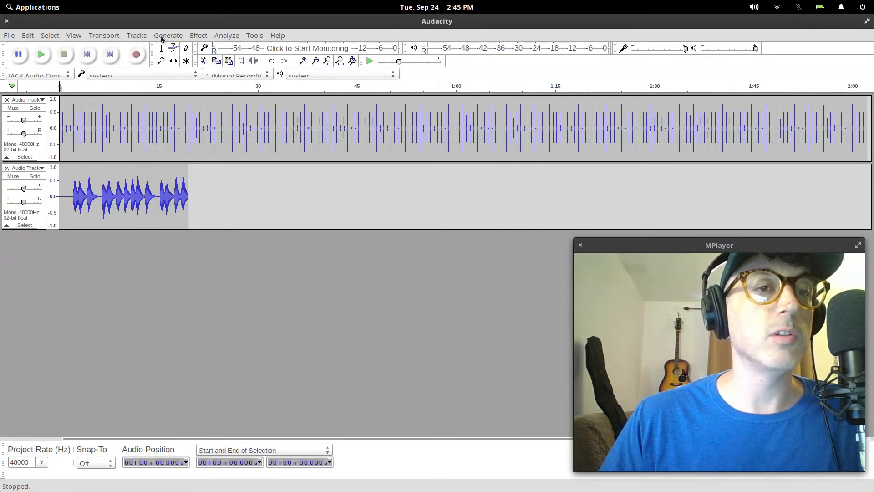
# Record a take onto its own third track, then play it back with the others and stop
pyautogui.click(138, 55)
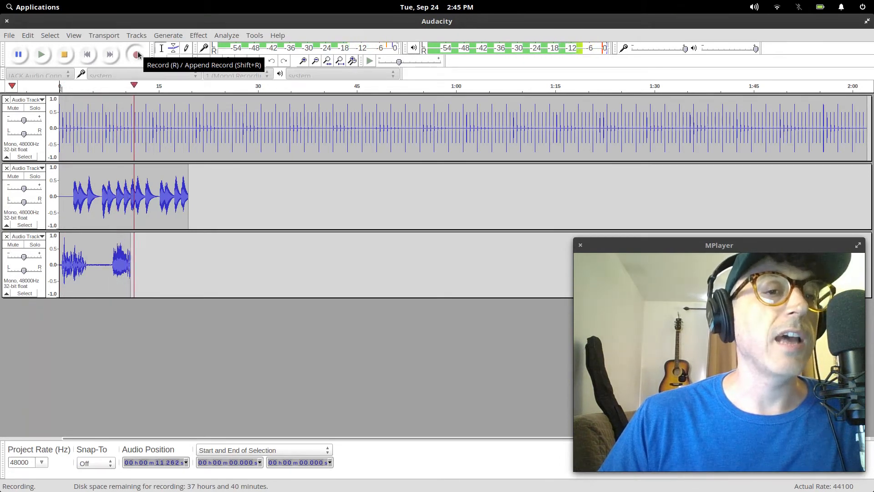
pyautogui.click(65, 54)
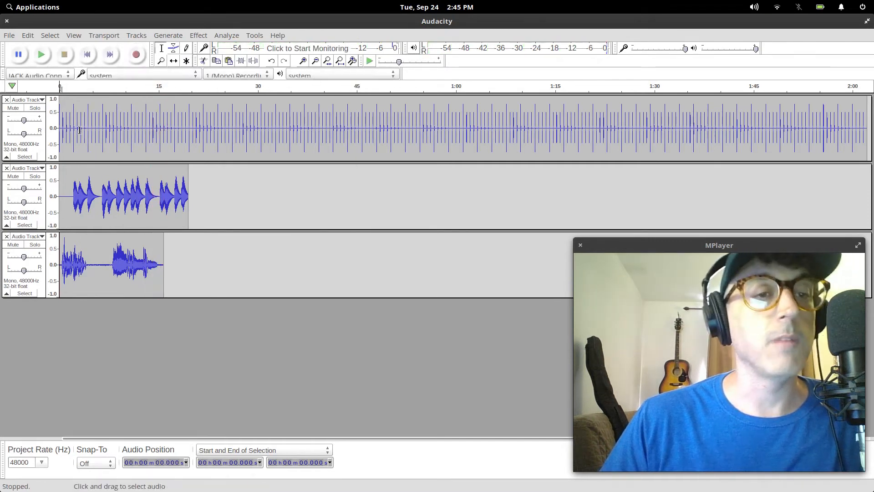
pyautogui.press('space')
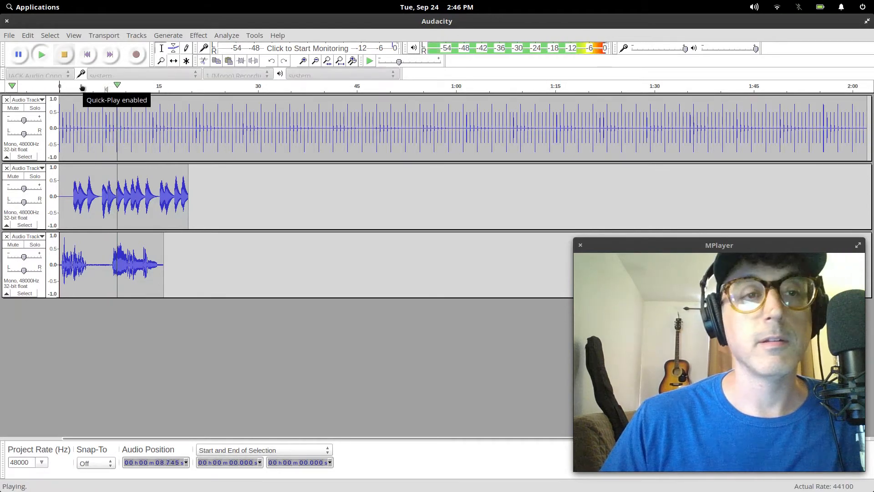
pyautogui.click(65, 54)
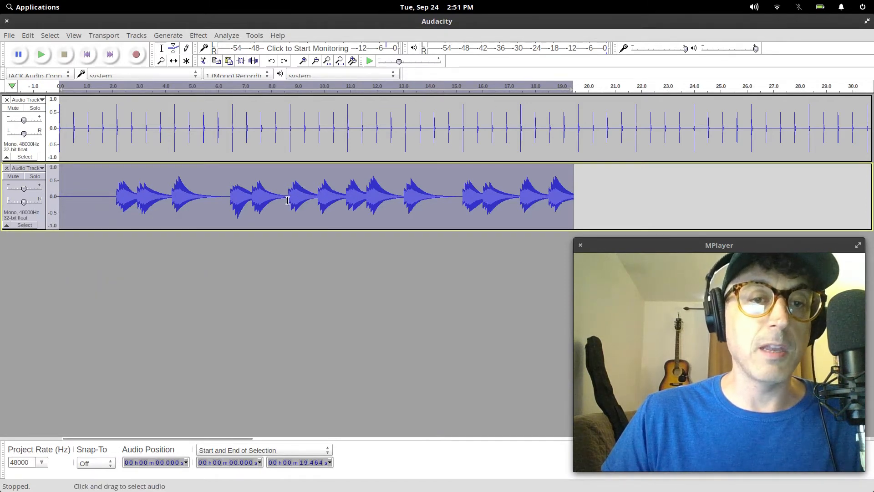
# Select the whole synth clip and duplicate its track with Ctrl+D
pyautogui.moveTo(286, 199); pyautogui.dragTo(403, 209)
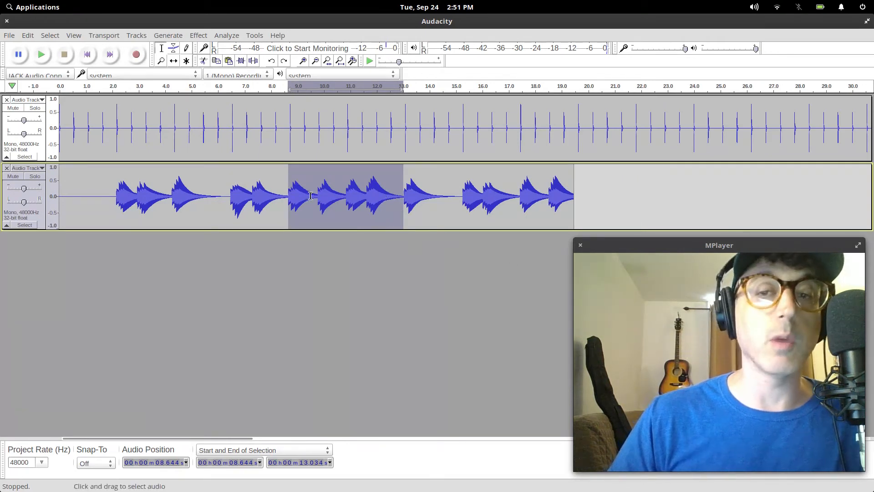
pyautogui.click(282, 199)
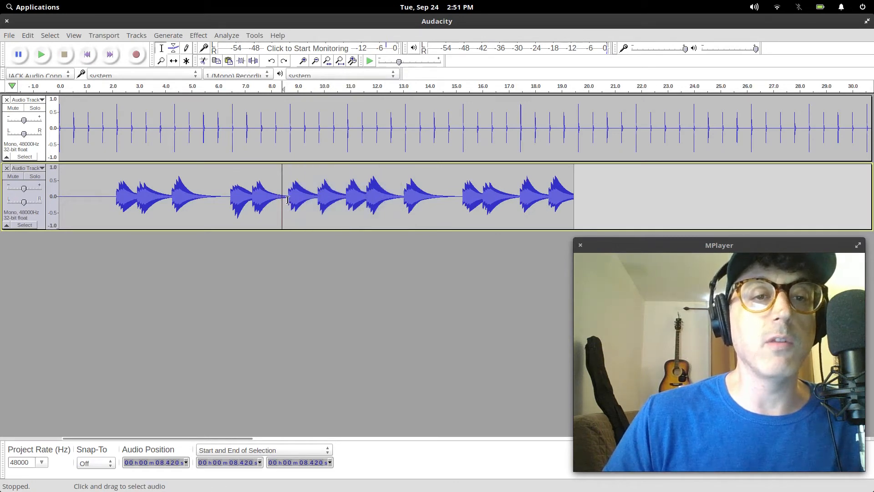
pyautogui.doubleClick(202, 214)
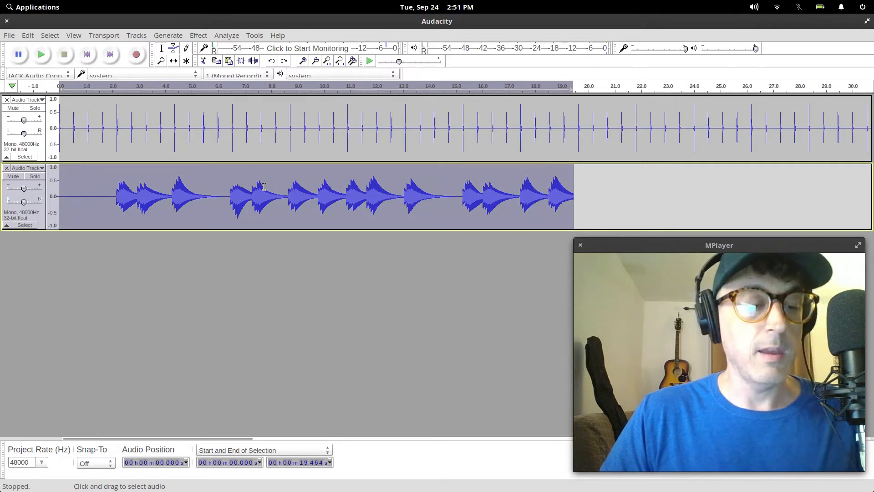
pyautogui.hotkey('ctrl', 'd')
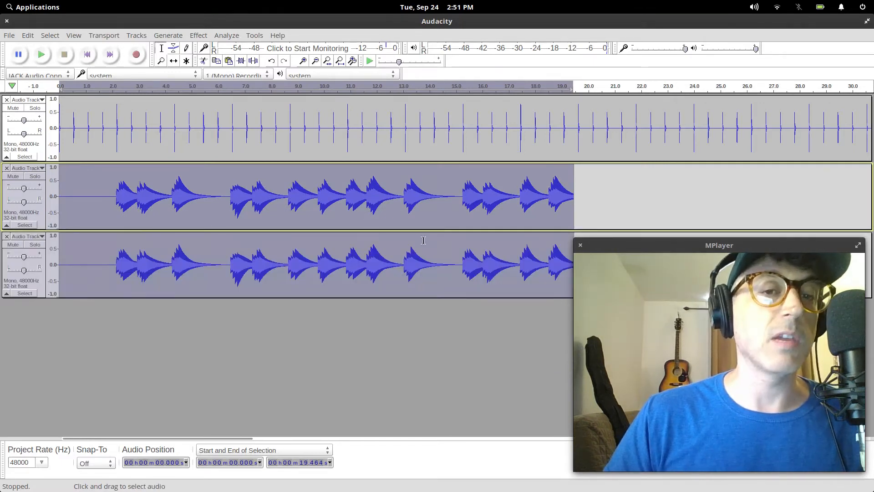
# Set the edit point near 8.6 s, mute the original synth track and collapse it
pyautogui.click(290, 254)
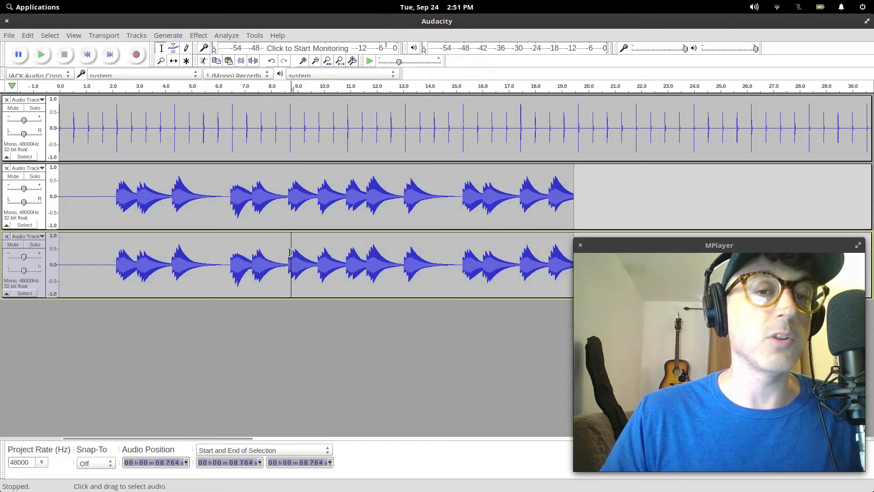
pyautogui.click(289, 254)
pyautogui.click(288, 254)
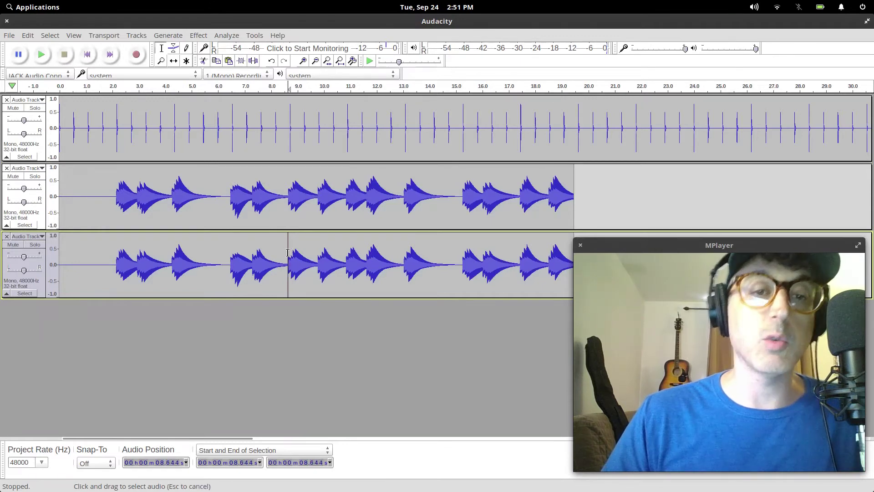
pyautogui.click(17, 176)
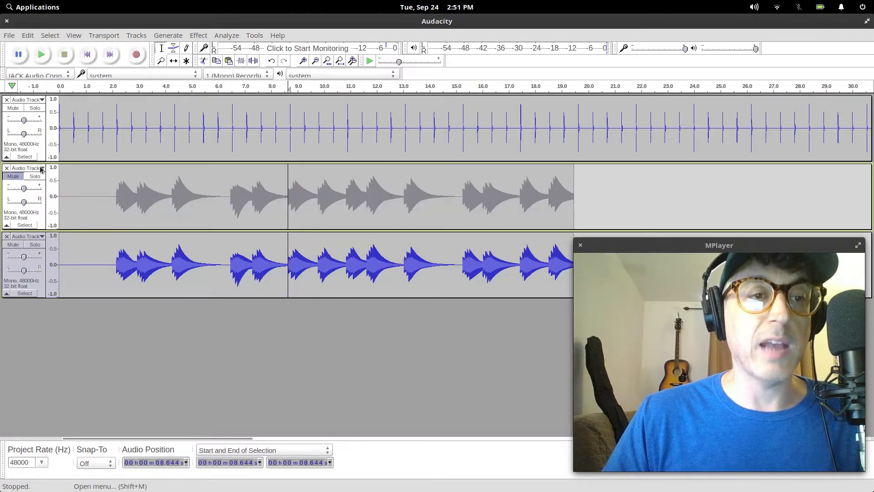
pyautogui.click(6, 226)
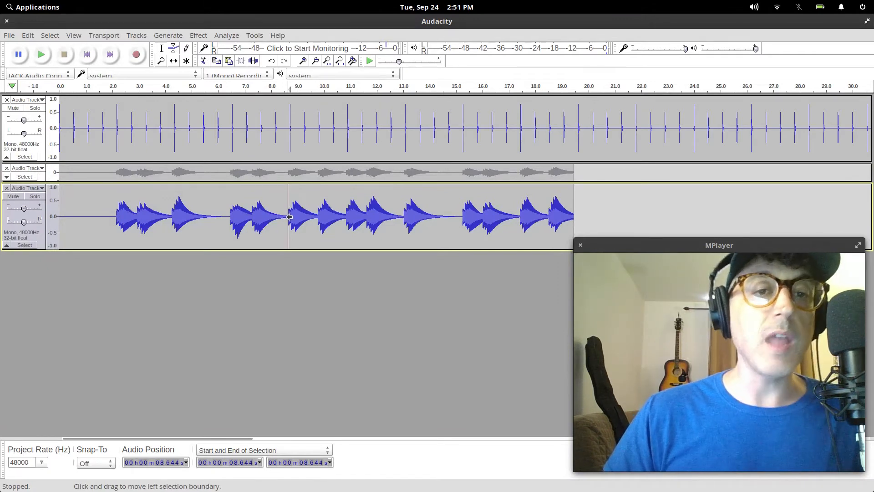
# Select about 8.6–11.7 s of the duplicate track, refine it zoomed in, and silence it with Ctrl+L
pyautogui.moveTo(290, 217); pyautogui.dragTo(372, 226)
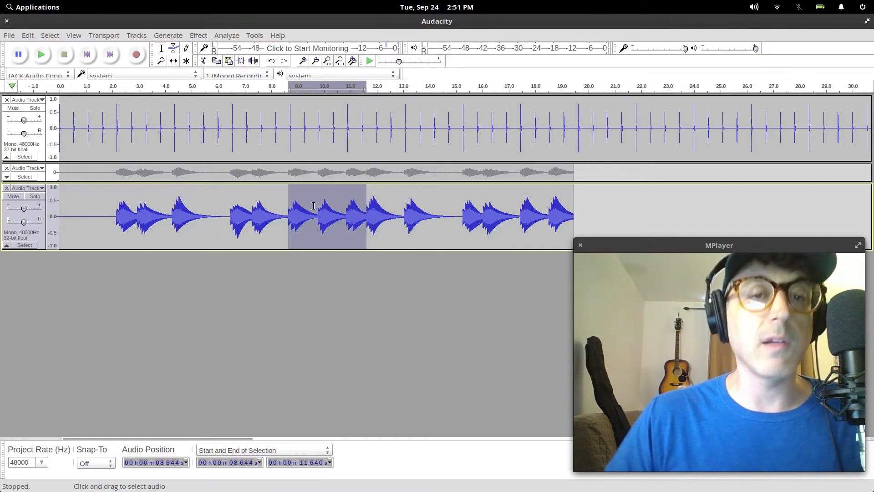
pyautogui.click(304, 62)
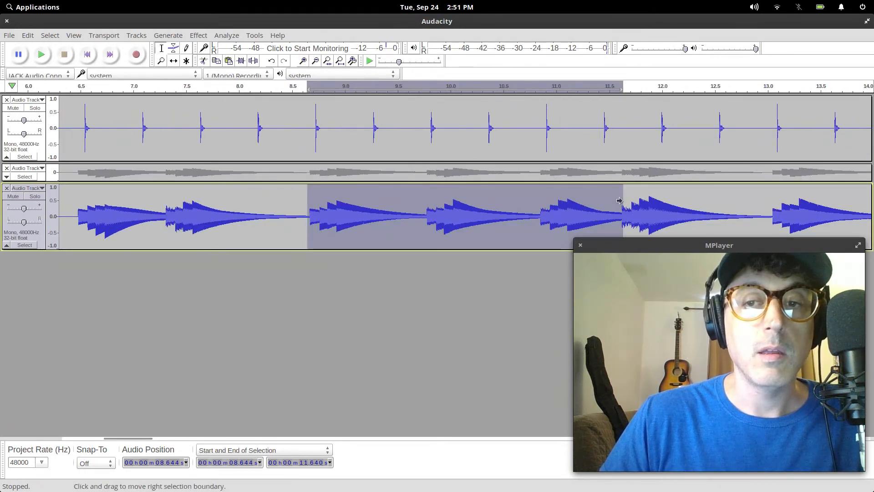
pyautogui.moveTo(620, 201); pyautogui.dragTo(617, 201)
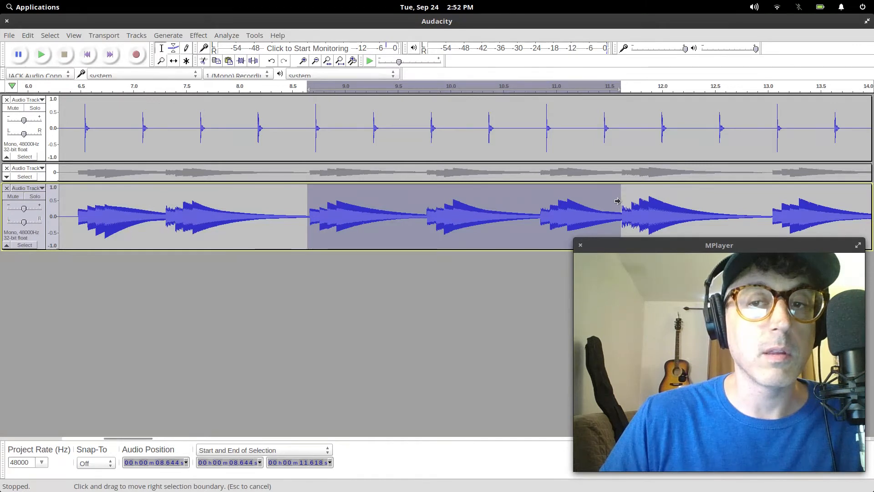
pyautogui.click(316, 62)
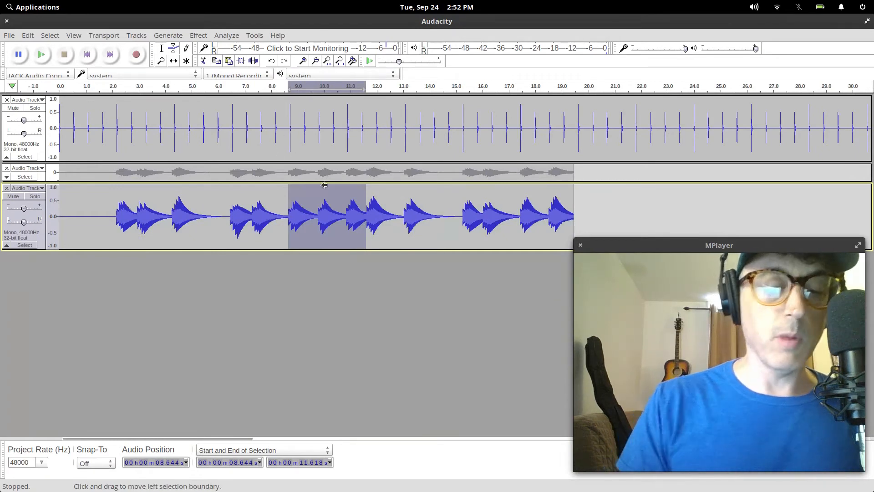
pyautogui.hotkey('ctrl', 'l')
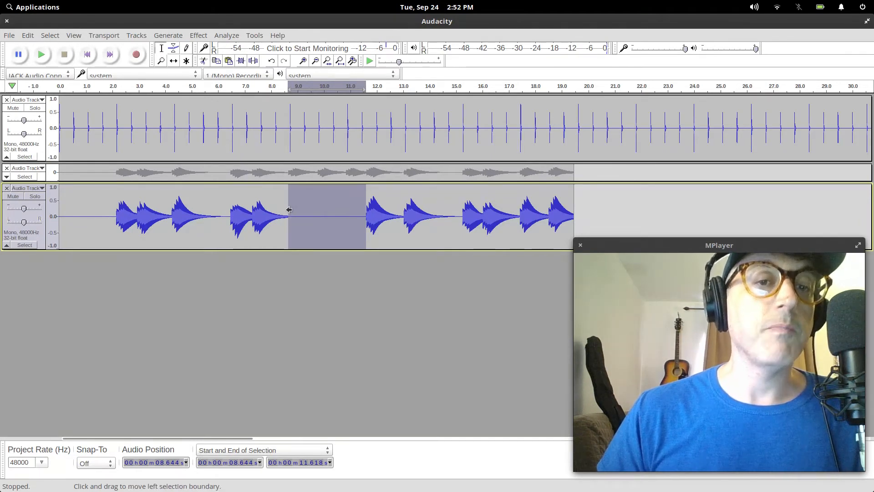
# Widen the selection to run from about 6.4 s to slightly past 11.7 s
pyautogui.moveTo(289, 211)
pyautogui.mouseDown()
pyautogui.moveTo(223, 216)
pyautogui.moveTo(231, 221)
pyautogui.mouseUp()
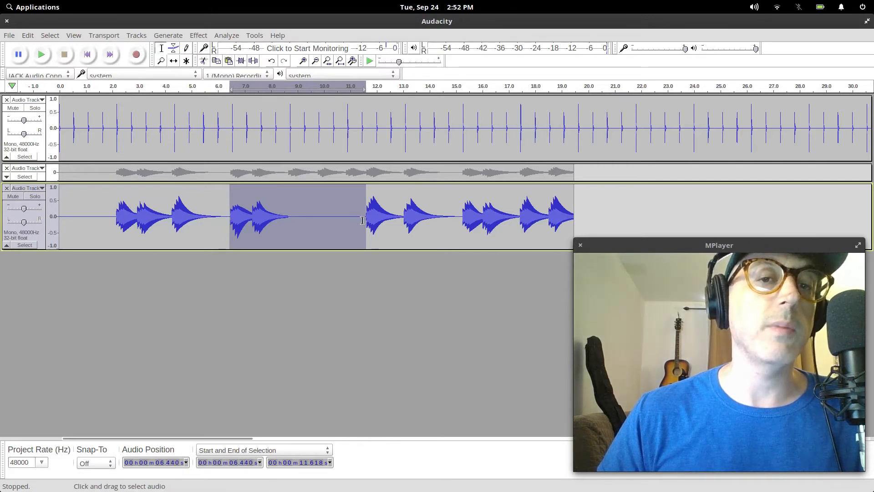
pyautogui.moveTo(365, 218); pyautogui.dragTo(367, 218)
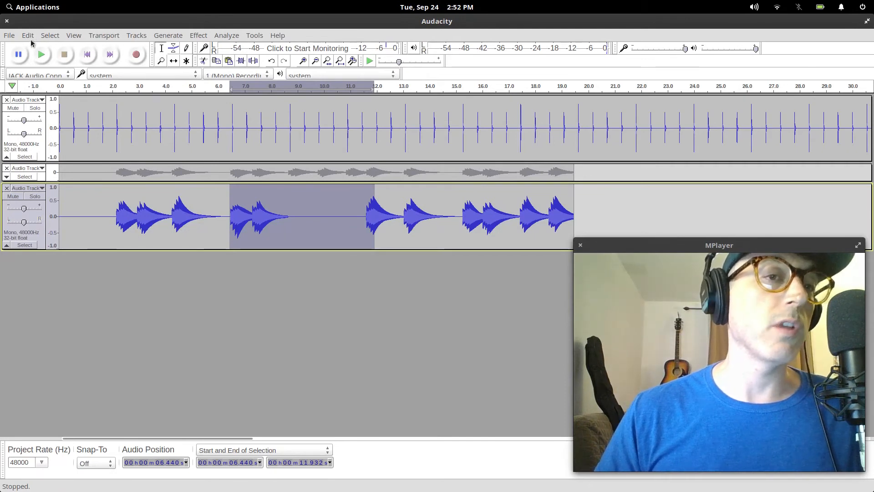
# Punch in a correction over the 6.4–11.9 s selection, then play back from about 3.8 s and stop
pyautogui.click(138, 55)
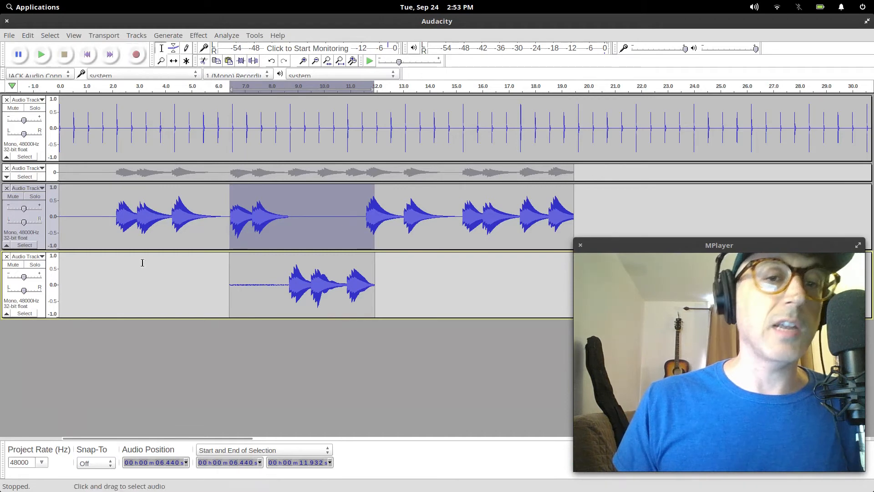
pyautogui.click(198, 195)
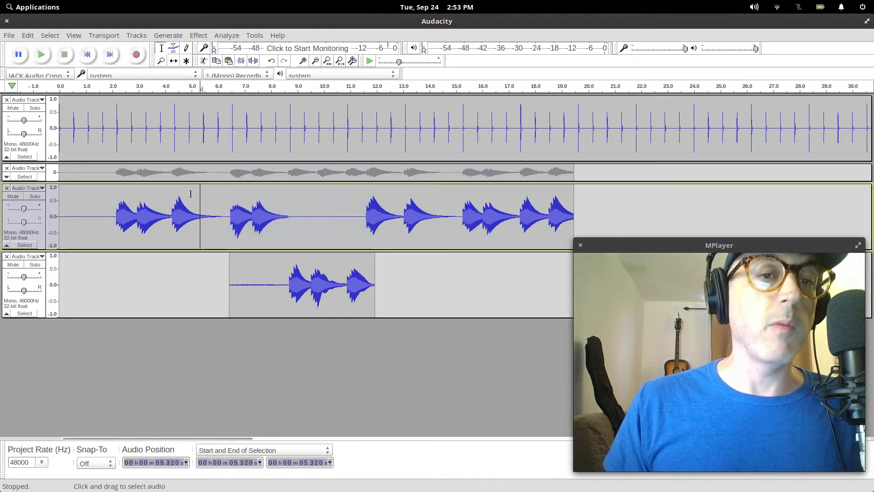
pyautogui.click(159, 197)
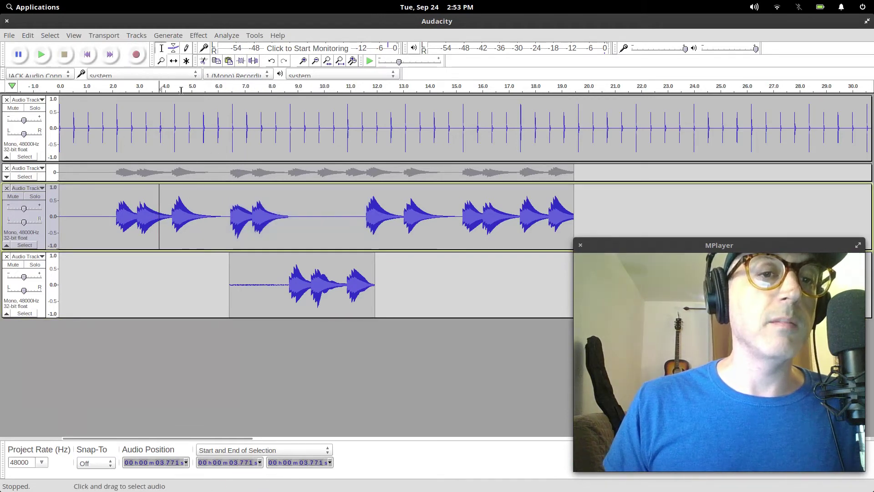
pyautogui.click(42, 55)
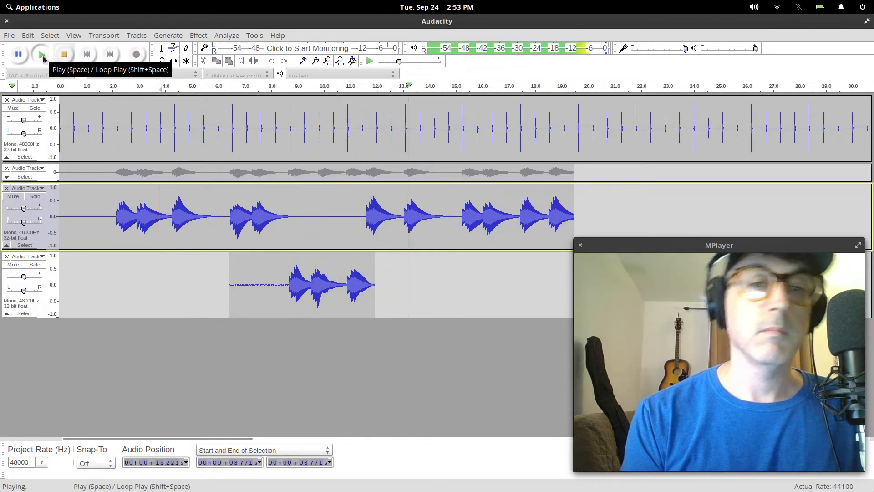
pyautogui.press('space')
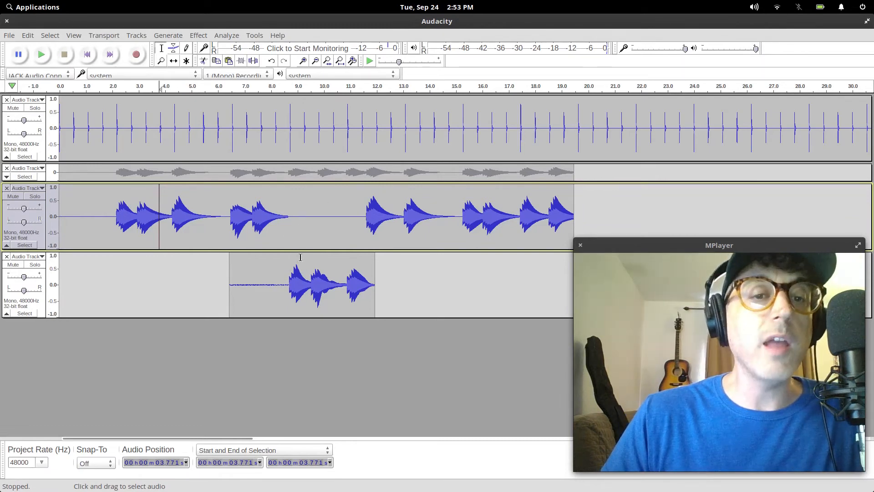
# Set the edit point at about 8.7 s and remove the fourth correction track
pyautogui.click(290, 273)
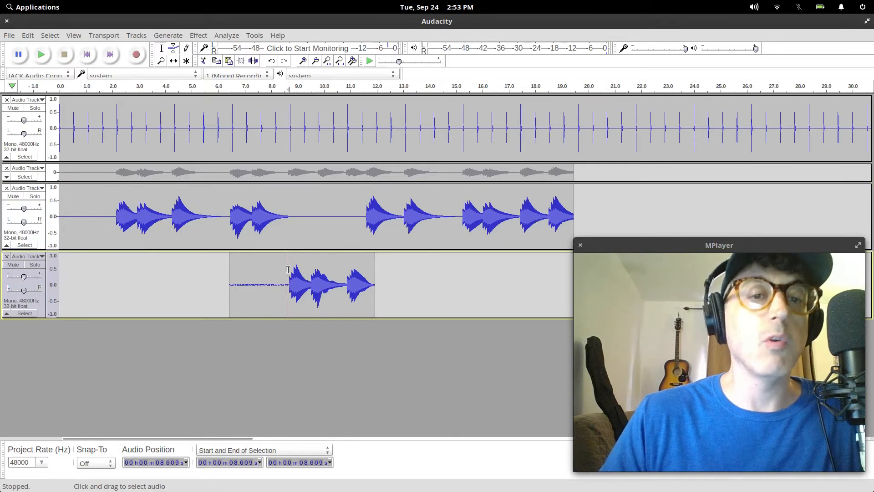
pyautogui.click(288, 268)
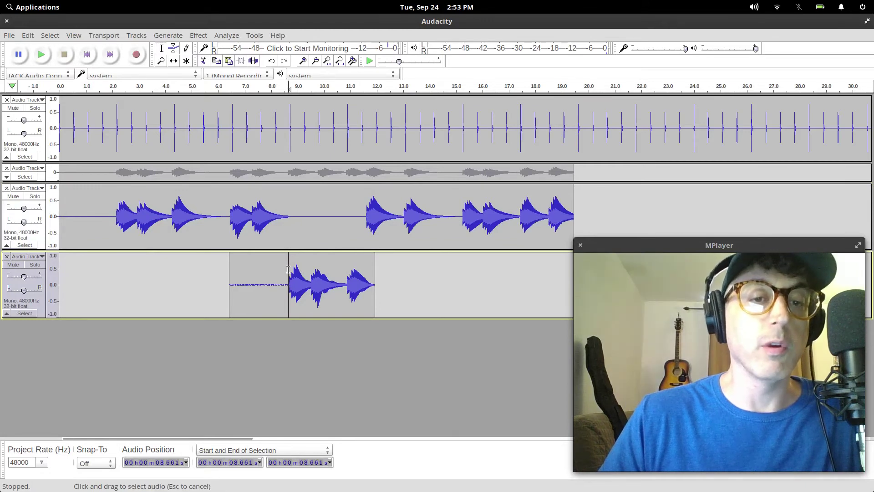
pyautogui.click(288, 219)
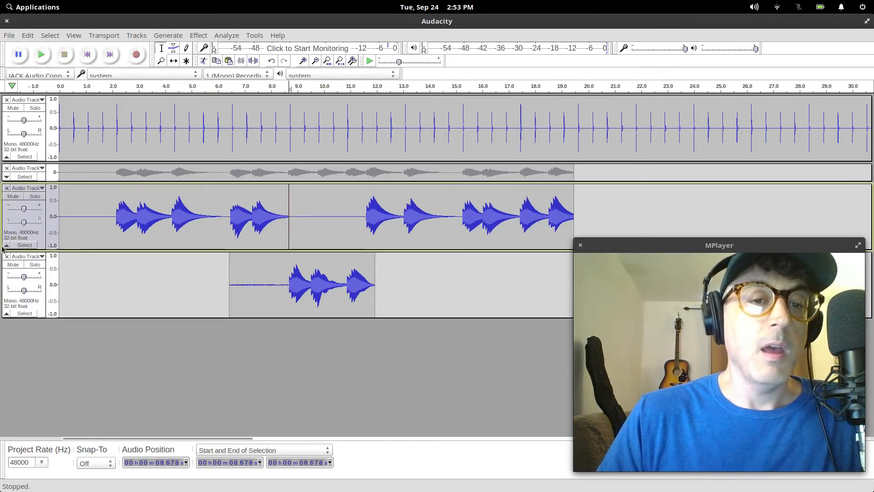
pyautogui.click(7, 258)
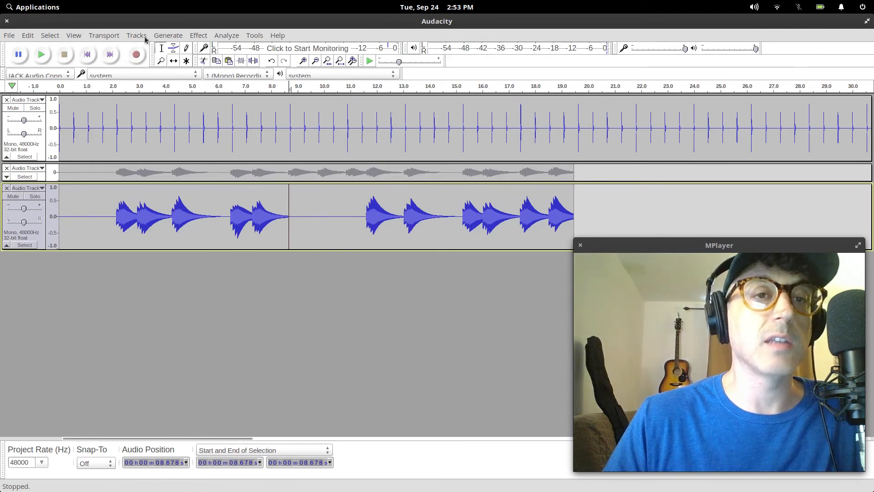
# Punch-and-roll record a new synth take from 8.7 s to about 15 s, then stop
pyautogui.click(100, 38)
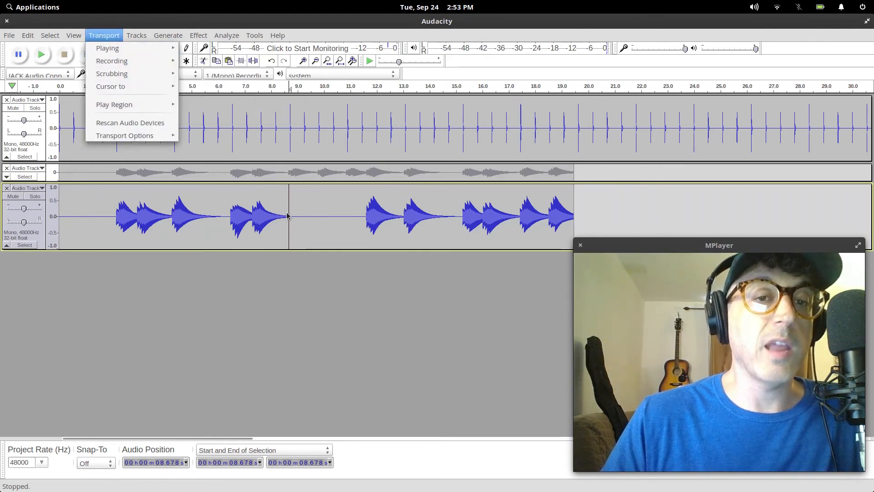
pyautogui.click(288, 216)
pyautogui.click(104, 35)
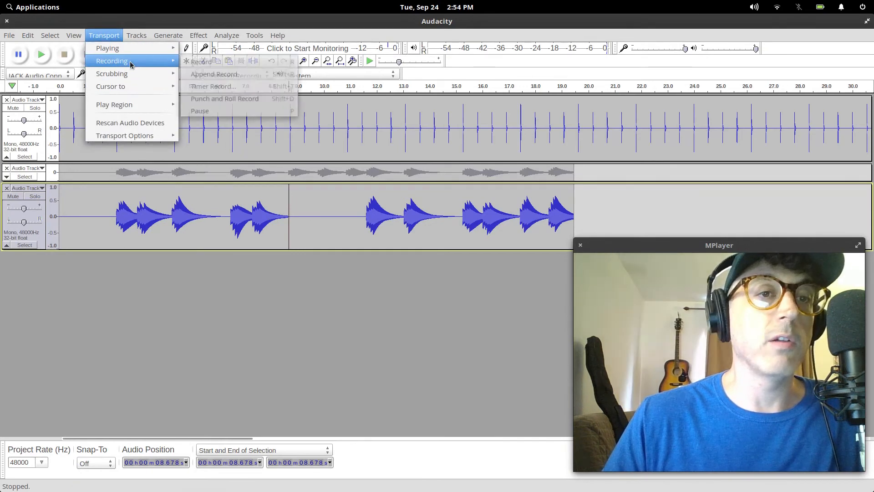
pyautogui.moveTo(112, 61)
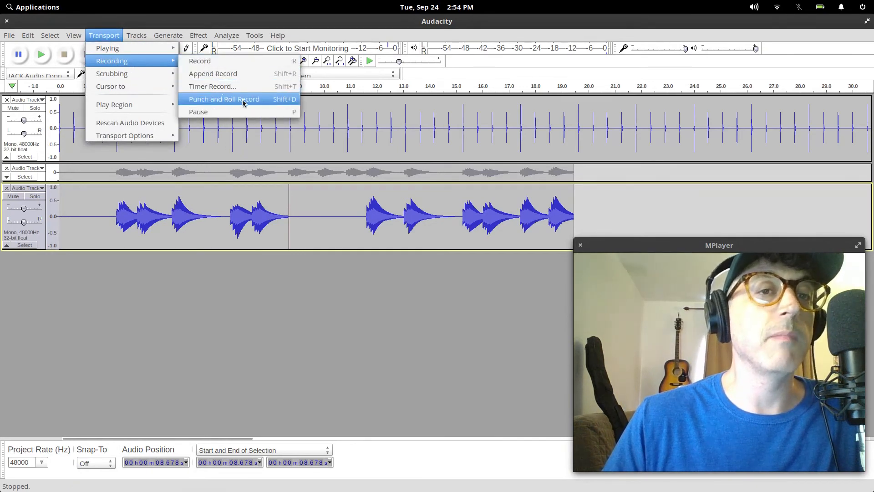
pyautogui.click(224, 99)
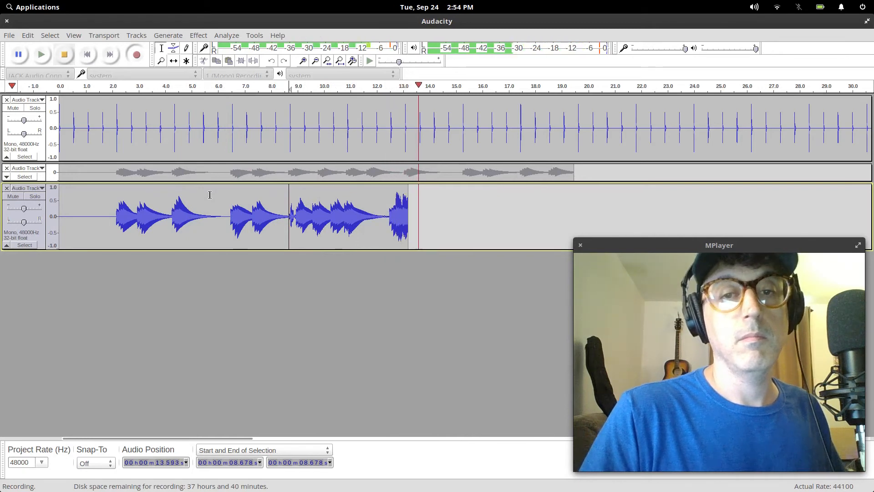
pyautogui.press('space')
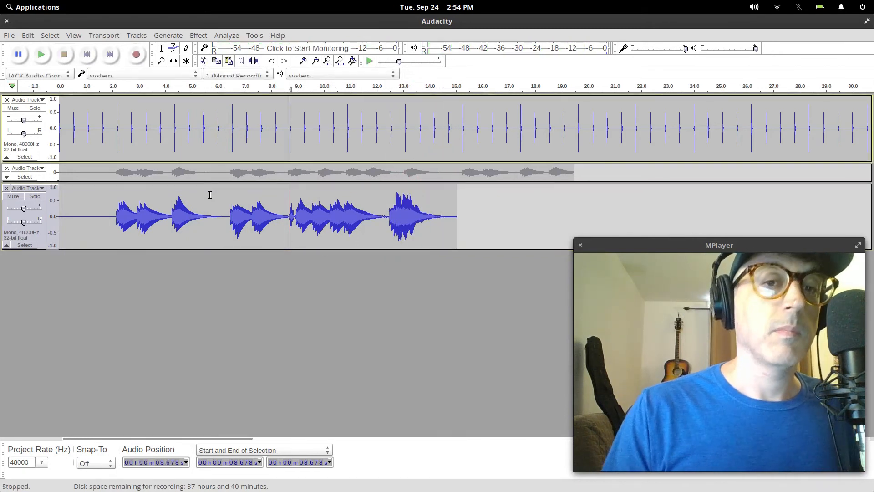